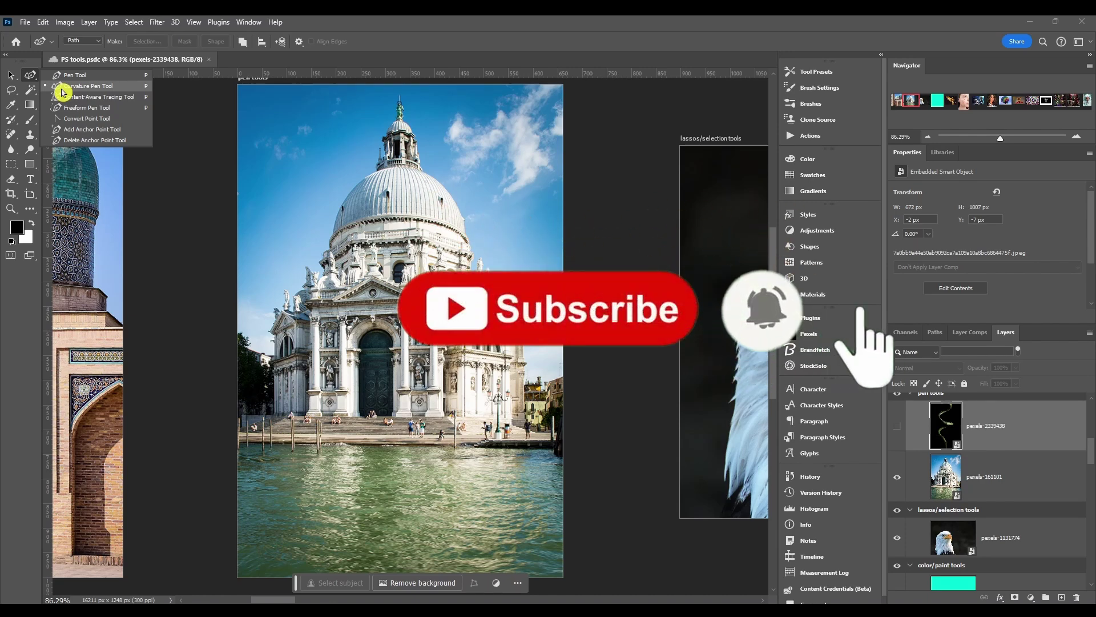
# Step: Keep the Curvature Pen Tool active on the pexels-161101 church photo
pyautogui.click(63, 87)
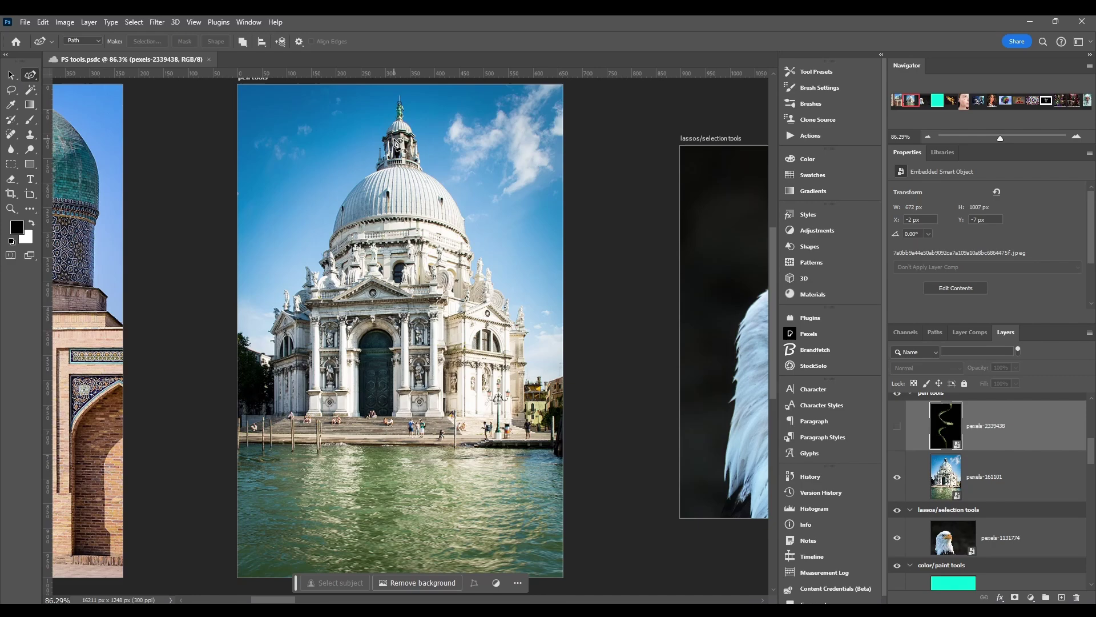
pyautogui.scroll(4, 417, 204)
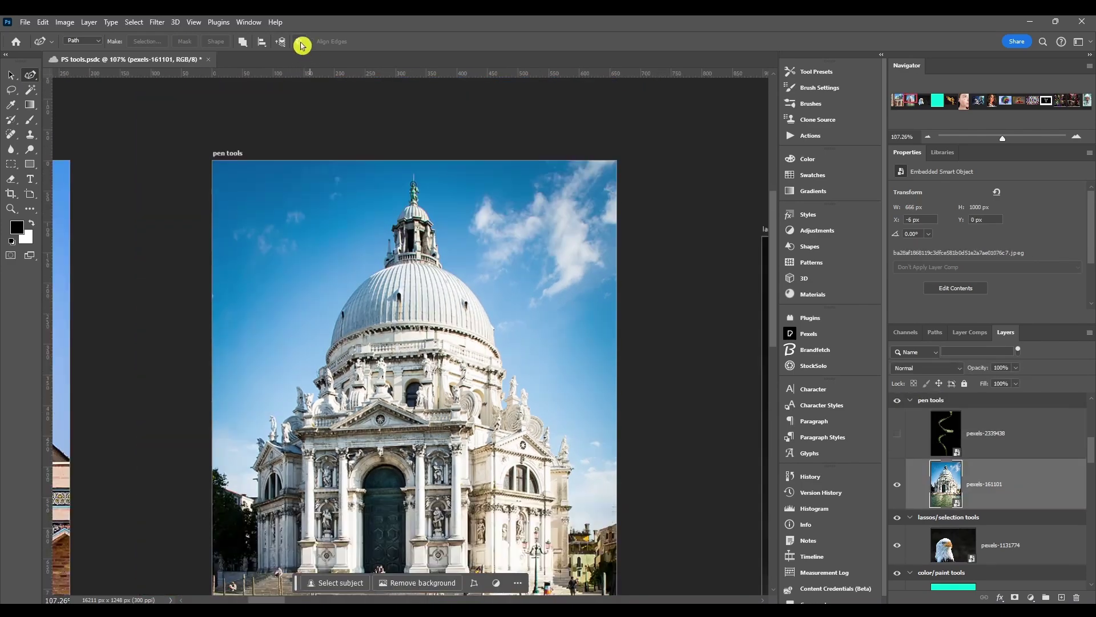
# Step: Set path display options to 2 px thickness and Magenta colour
pyautogui.click(299, 42)
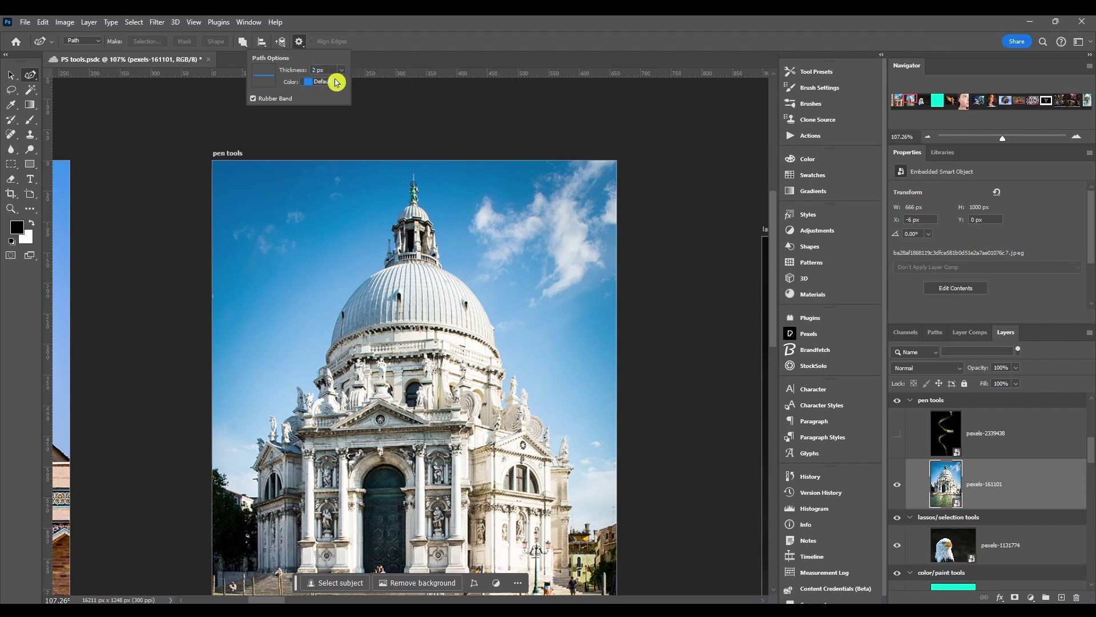
pyautogui.click(337, 82)
pyautogui.click(336, 152)
# Step: Place curvature anchors up the dome's left edge, then bring the lantern into view
pyautogui.scroll(8, 374, 289)
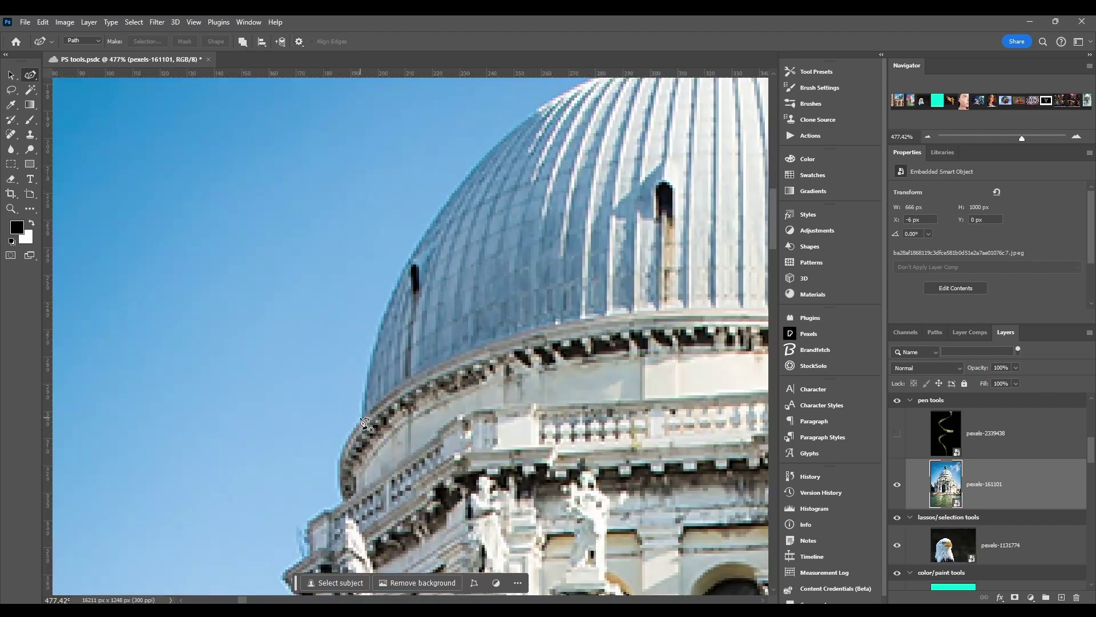
pyautogui.click(362, 417)
pyautogui.click(479, 156)
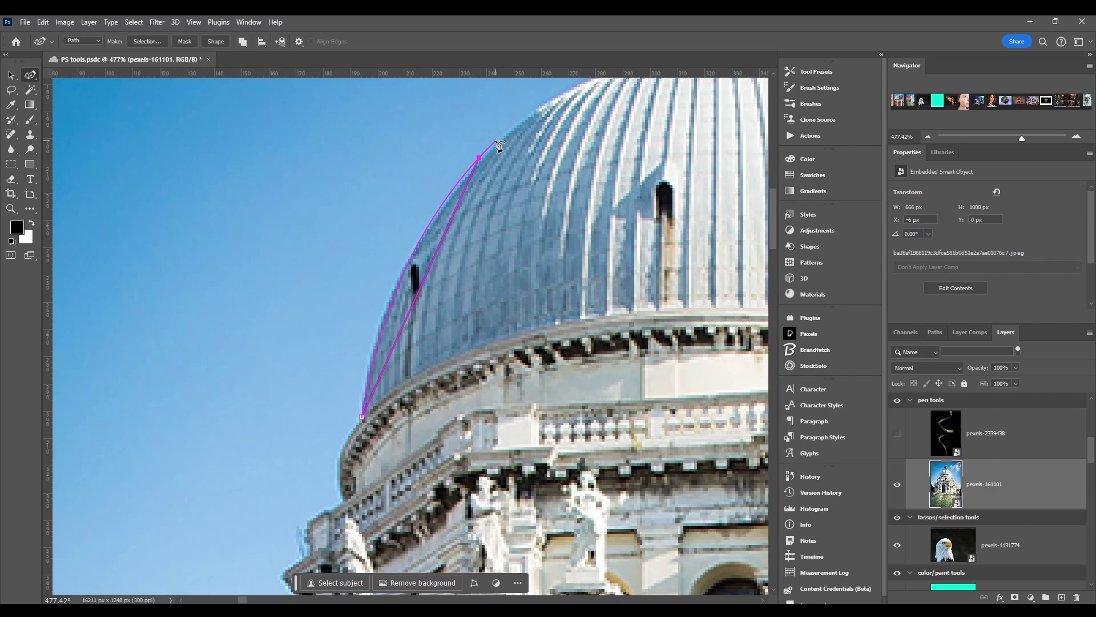
pyautogui.click(546, 108)
pyautogui.scroll(-3, 546, 107)
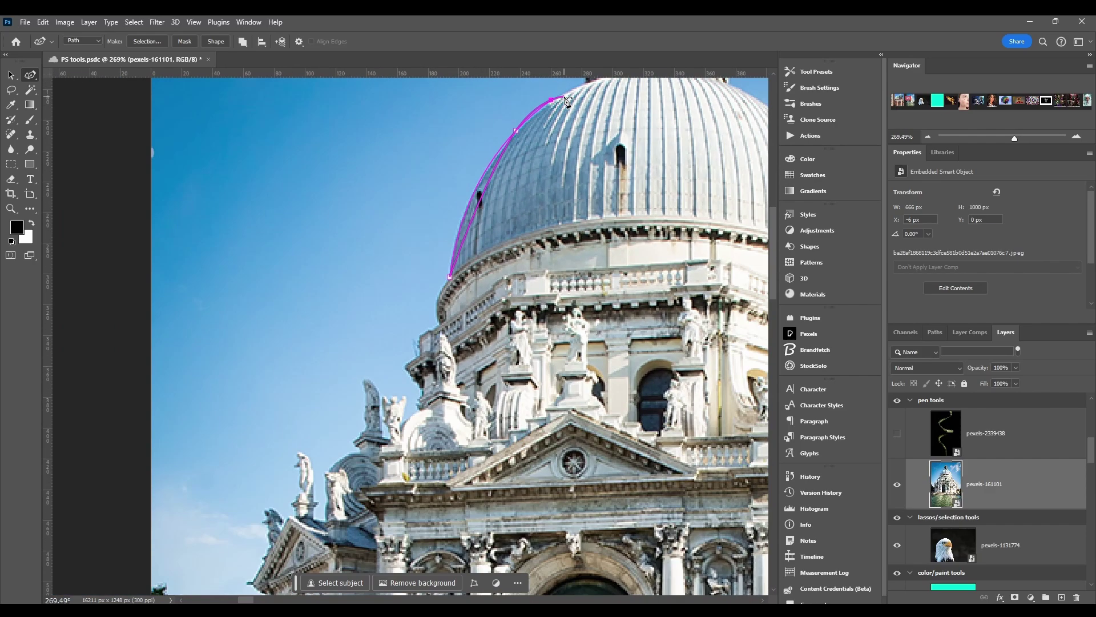
pyautogui.moveTo(584, 86); pyautogui.dragTo(481, 244)
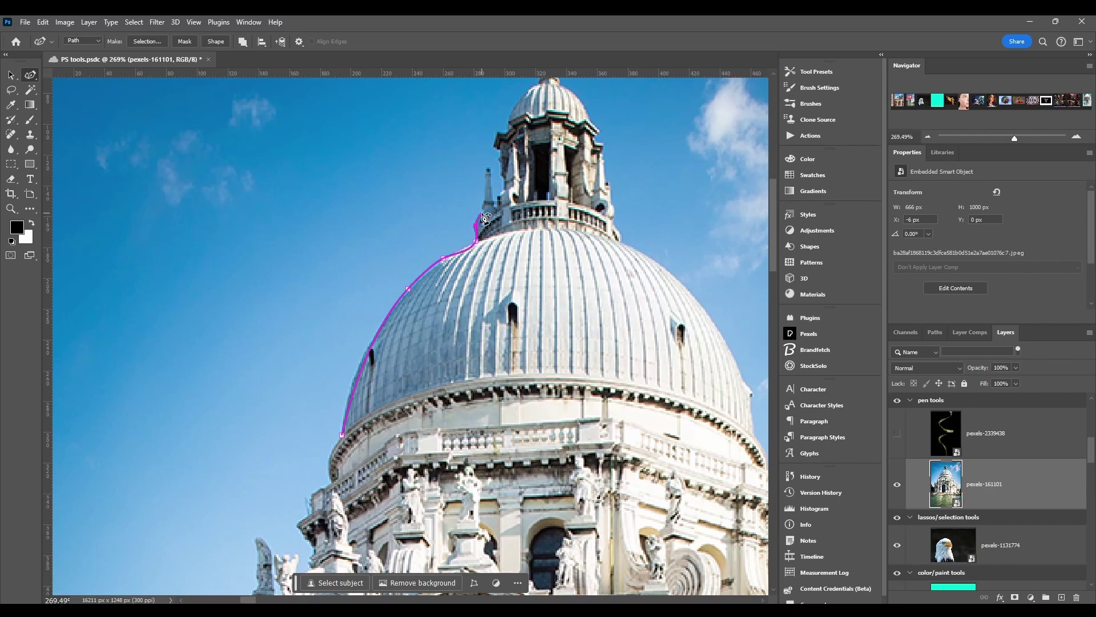
pyautogui.scroll(6, 484, 217)
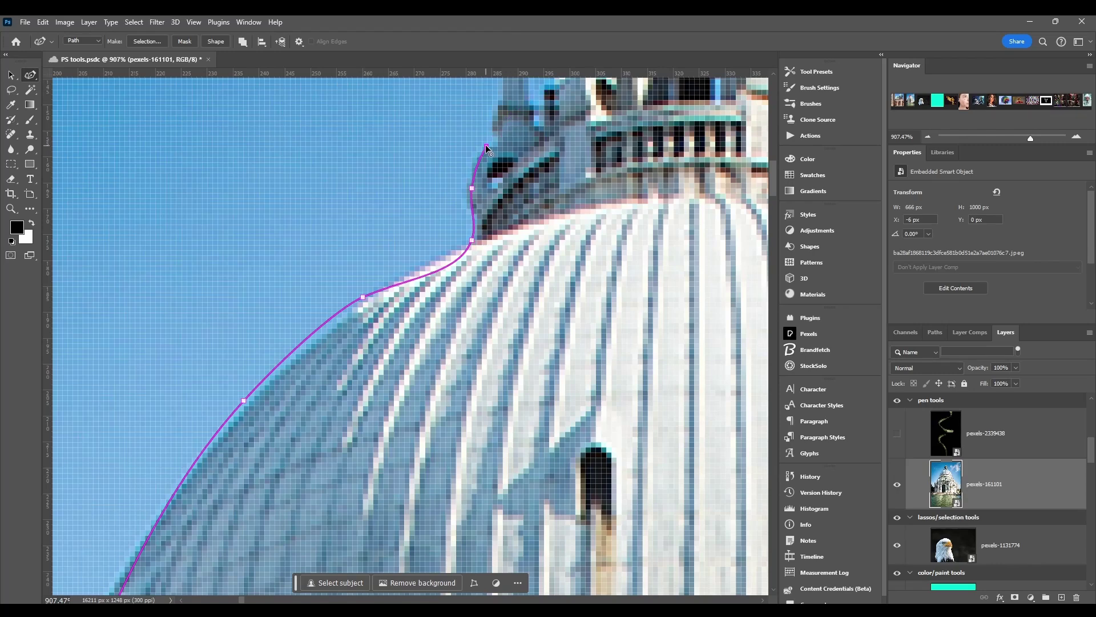
# Step: Delete stray anchors, bend the curve, and add a smooth anchor on the lantern base
pyautogui.moveTo(486, 147)
pyautogui.mouseDown()
pyautogui.moveTo(480, 165)
pyautogui.moveTo(486, 153)
pyautogui.mouseUp()
pyautogui.press('Delete')
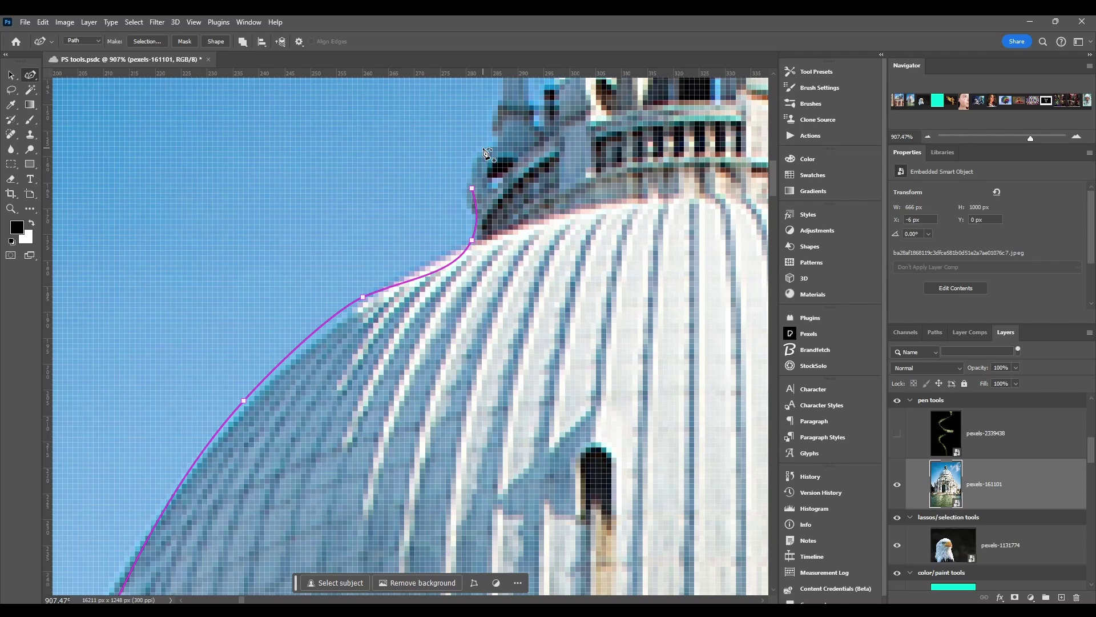
pyautogui.moveTo(472, 188); pyautogui.dragTo(484, 238)
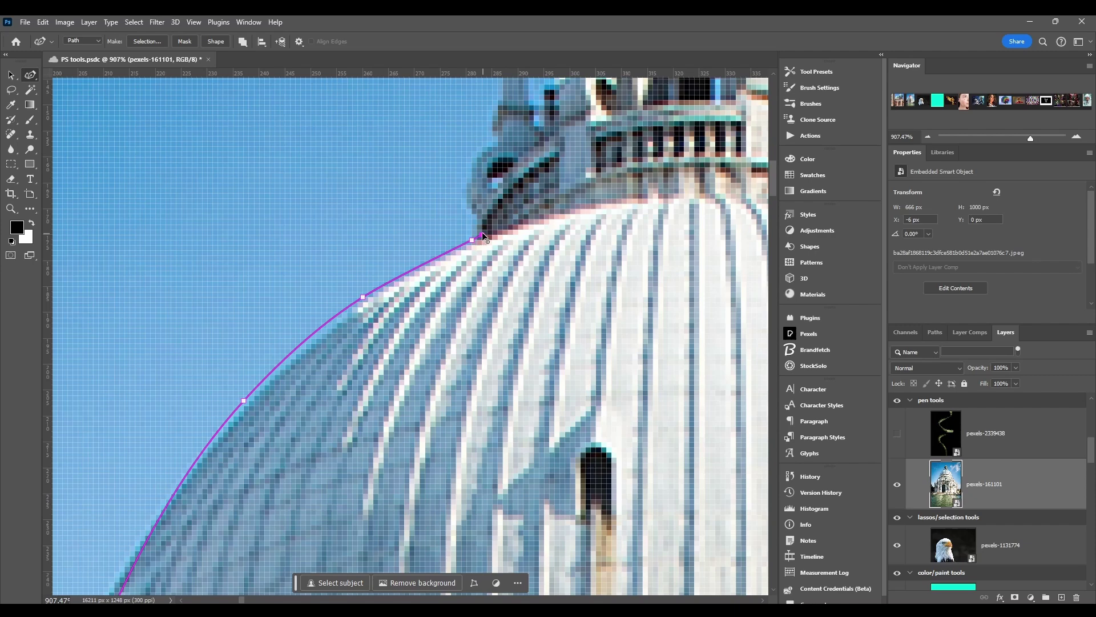
pyautogui.press('Delete')
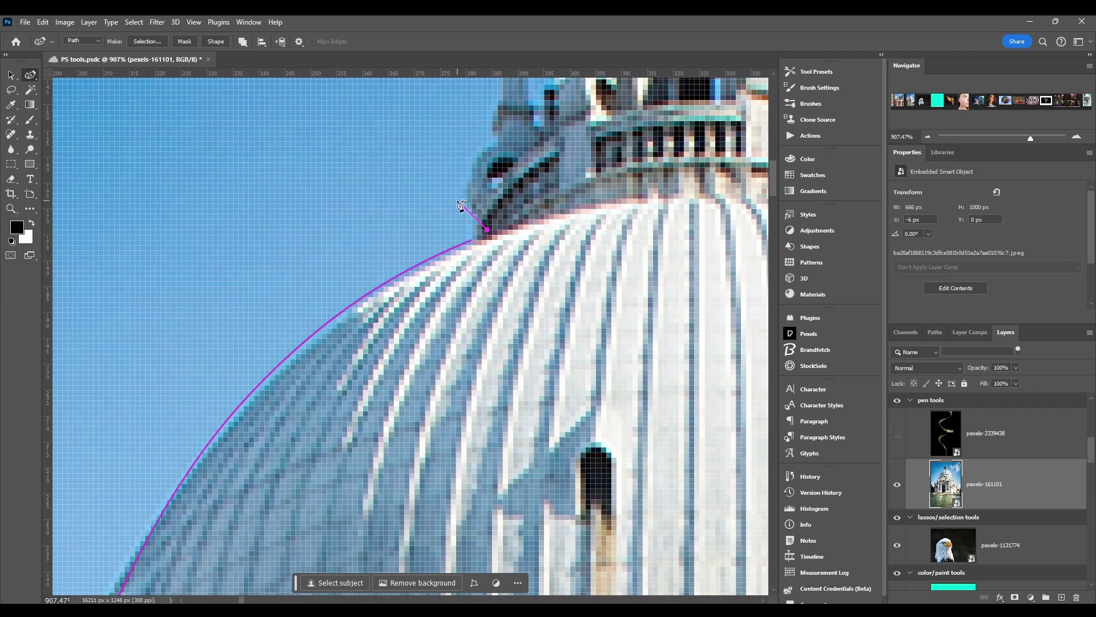
pyautogui.moveTo(462, 206); pyautogui.dragTo(478, 200)
pyautogui.moveTo(497, 244); pyautogui.dragTo(478, 220)
pyautogui.moveTo(466, 172); pyautogui.dragTo(494, 121)
# Step: Zoom in and add corner anchors at the small spire's tip
pyautogui.press('z')
pyautogui.scroll(3, 508, 129)
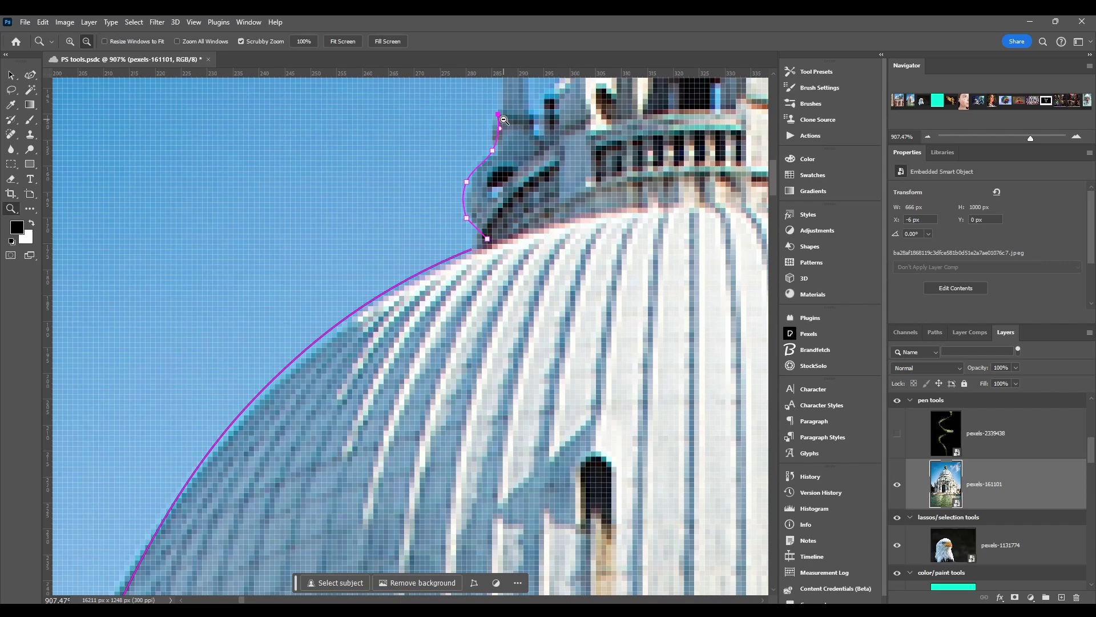
pyautogui.scroll(5, 508, 128)
pyautogui.press('p')
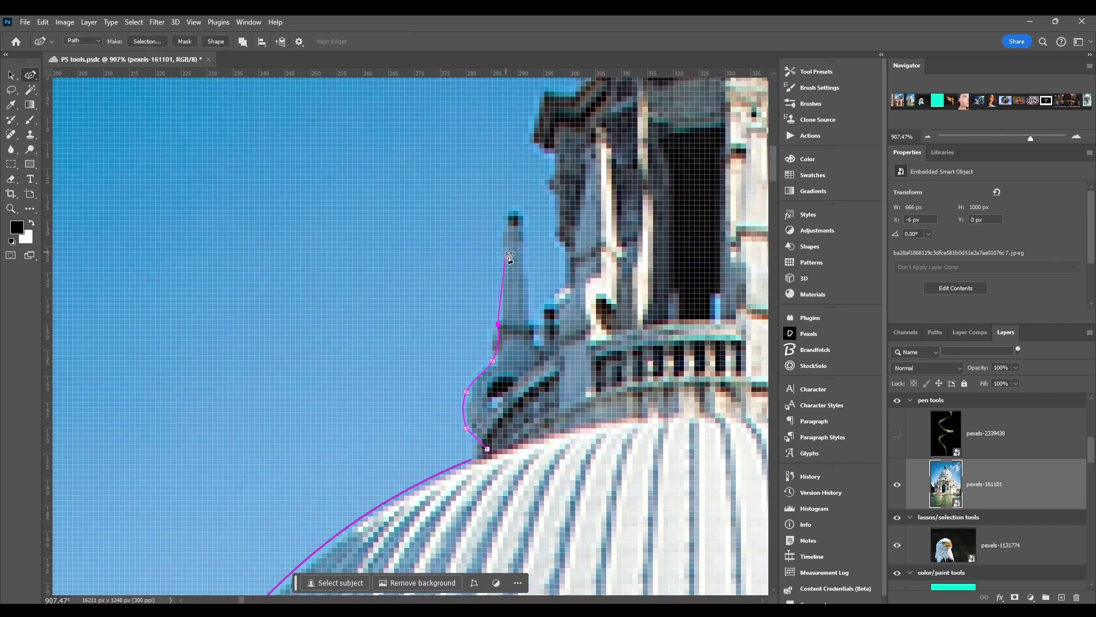
pyautogui.click(508, 216)
pyautogui.click(519, 217)
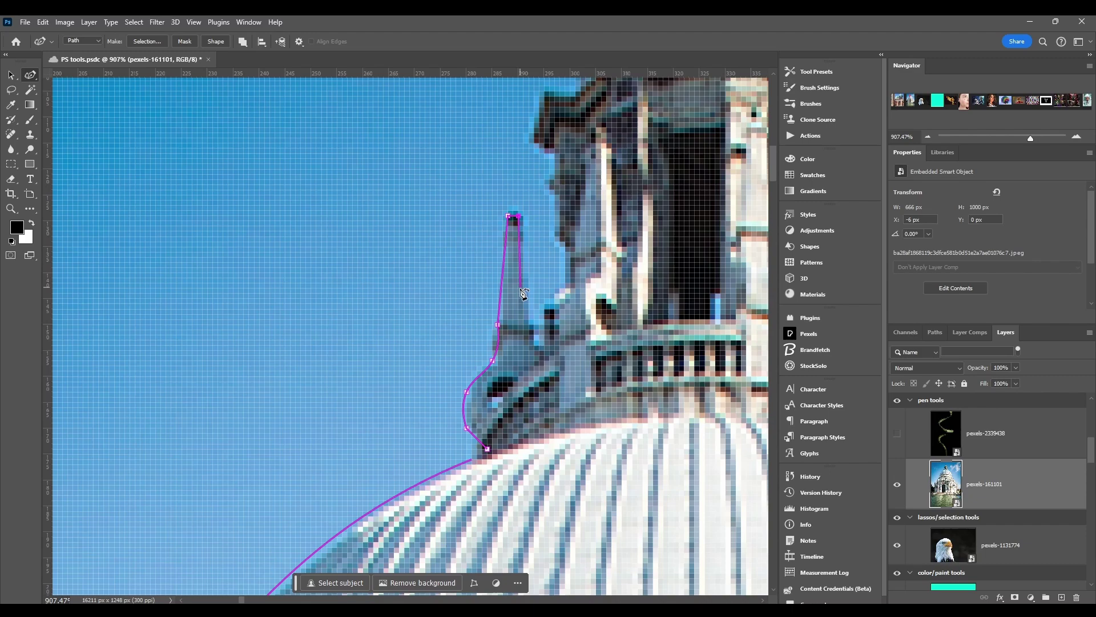
pyautogui.scroll(-6, 529, 330)
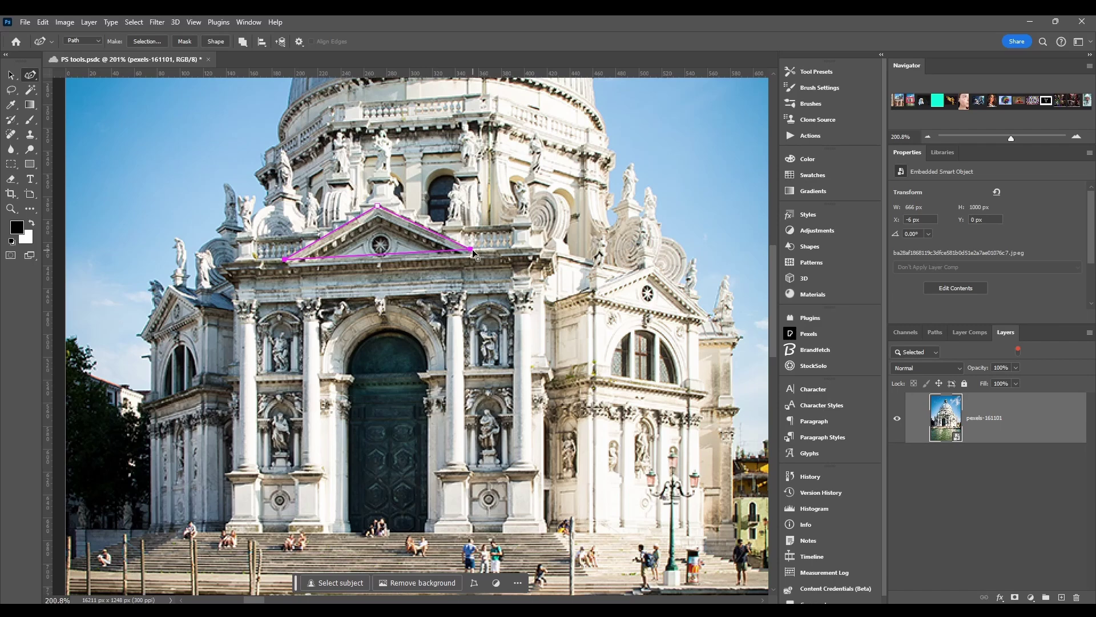
# Step: Close the pediment triangle, smooth its three corners, and add an anchor down the spire's right side
pyautogui.click(471, 249)
pyautogui.doubleClick(284, 259)
pyautogui.doubleClick(377, 206)
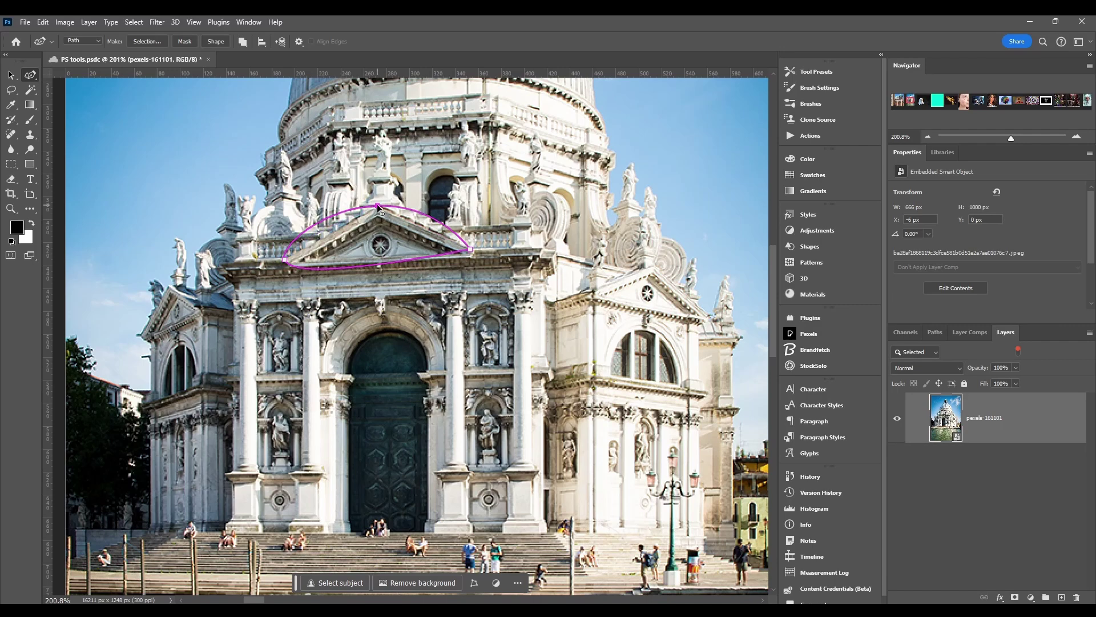
pyautogui.doubleClick(471, 249)
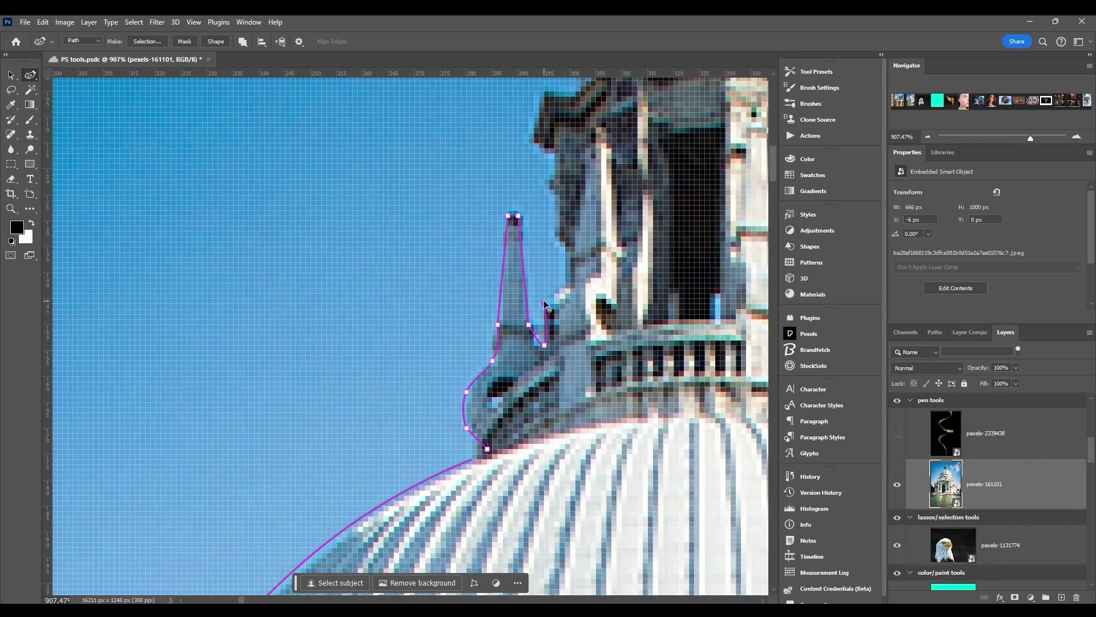
pyautogui.moveTo(544, 303); pyautogui.dragTo(558, 294)
# Step: Discard the unfinished dome path and draw a small closed curved shape in the sky
pyautogui.scroll(-6, 559, 229)
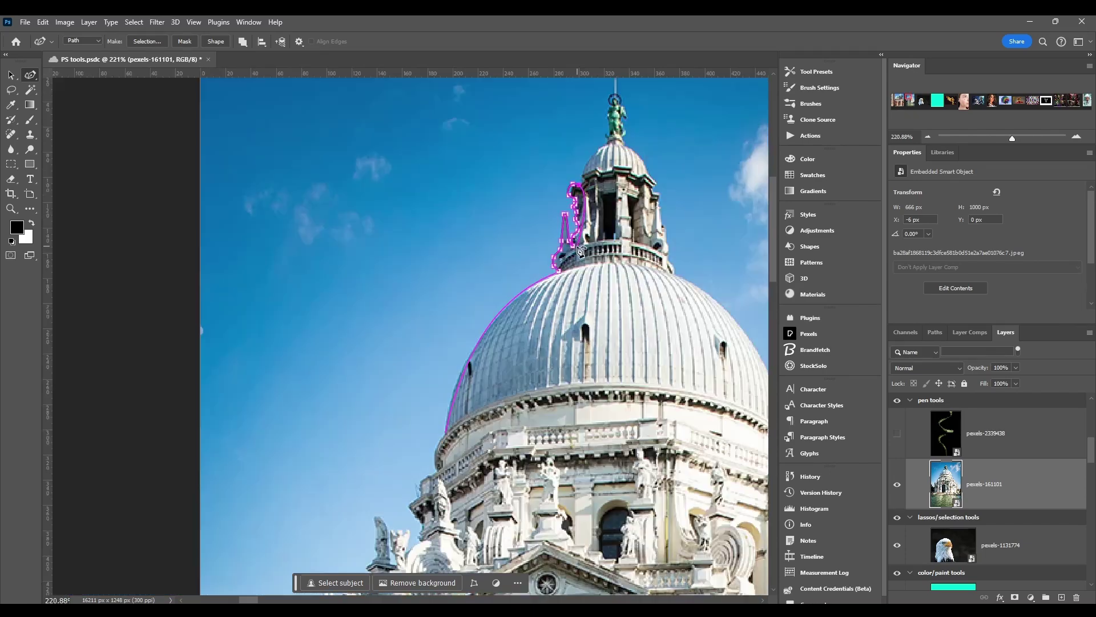
pyautogui.moveTo(581, 249); pyautogui.dragTo(399, 354)
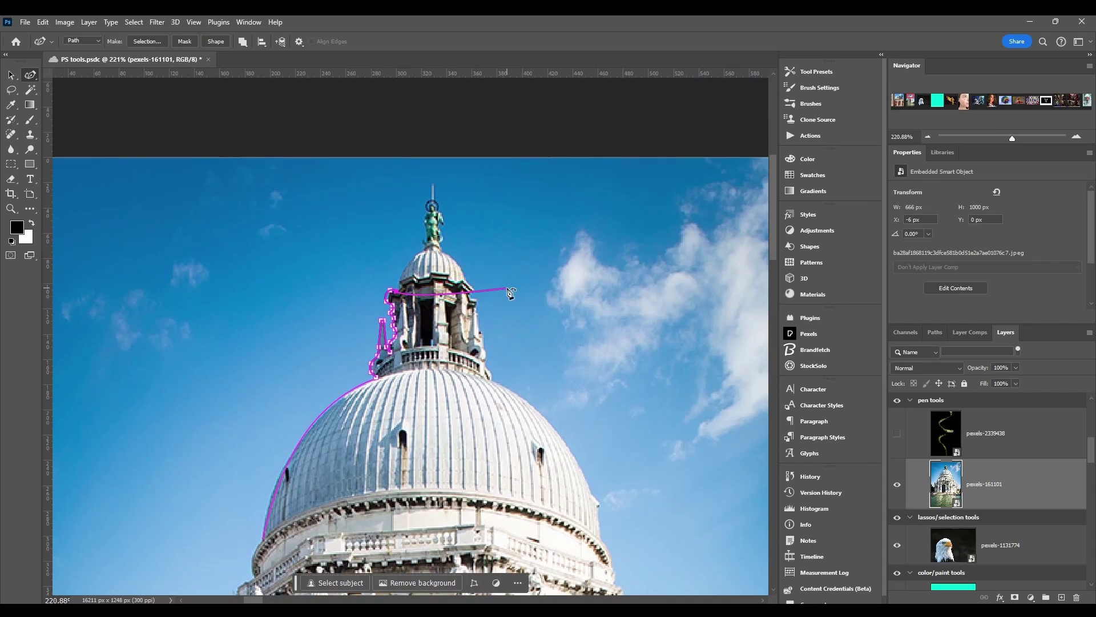
pyautogui.press('Escape')
pyautogui.click(563, 198)
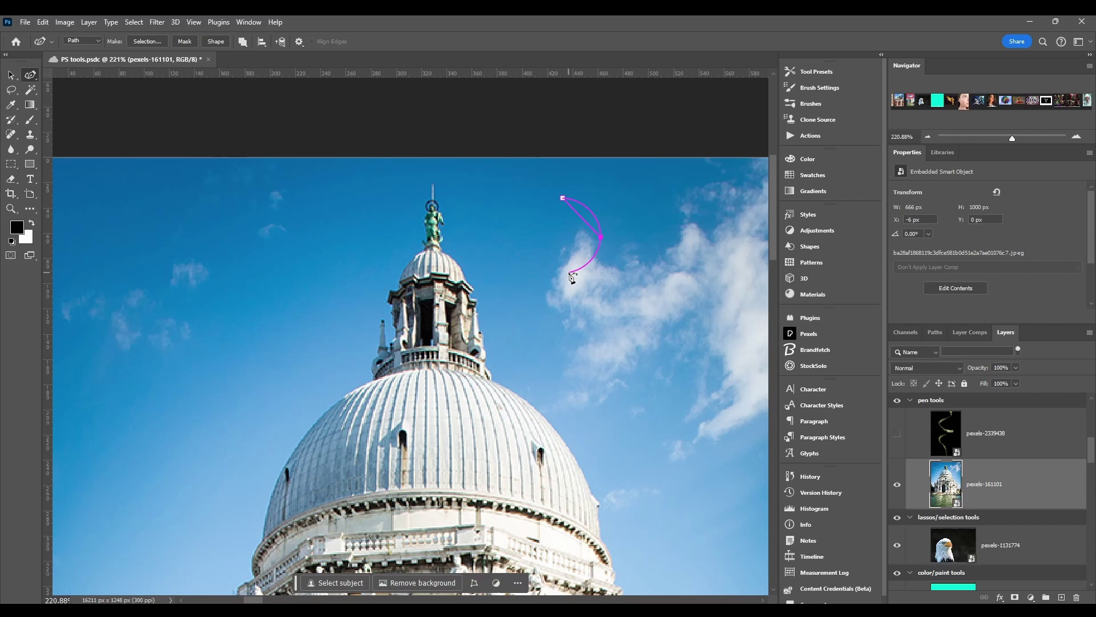
pyautogui.moveTo(564, 272); pyautogui.dragTo(543, 273)
pyautogui.click(528, 234)
pyautogui.click(566, 200)
# Step: Move the notch anchor and add two anchors on the upper-right curve
pyautogui.moveTo(558, 234); pyautogui.dragTo(550, 211)
pyautogui.click(592, 213)
pyautogui.click(581, 202)
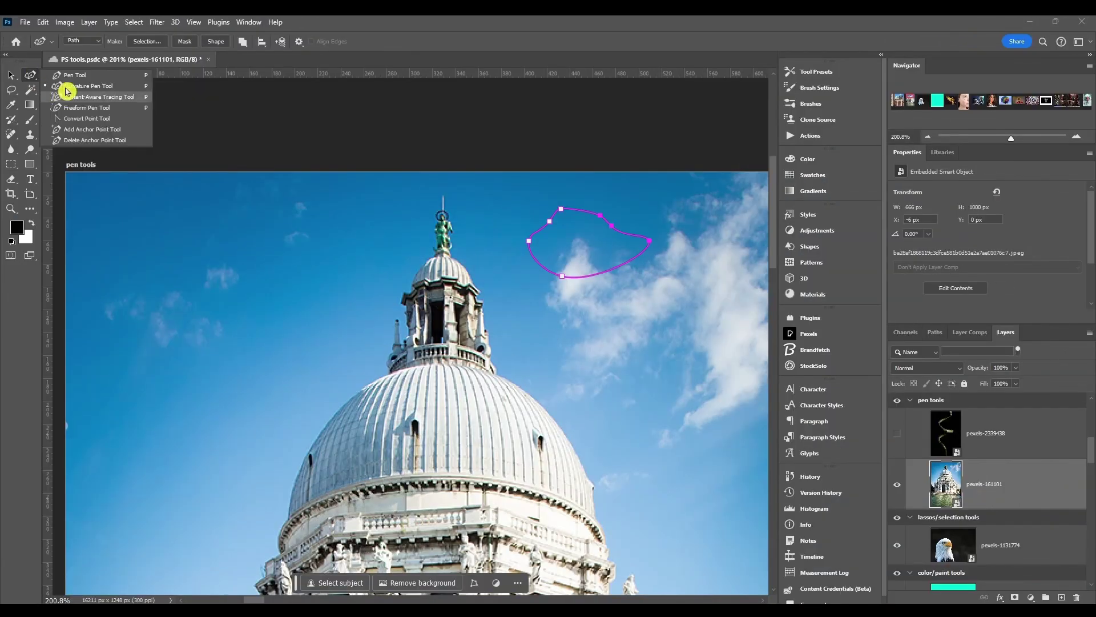
# Step: Switch the Curvature Pen to Shape mode and save the document
pyautogui.click(67, 86)
pyautogui.click(87, 42)
pyautogui.click(83, 50)
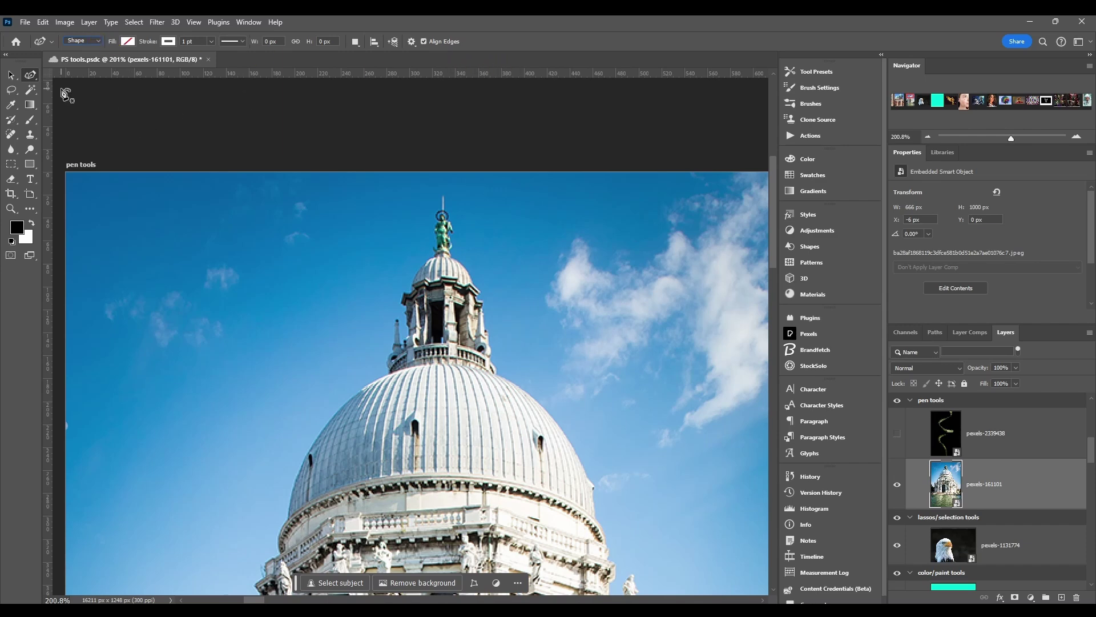
pyautogui.hotkey('ctrl', 's')
# Step: Compare the standard Pen and Curvature Pen, then return the pen to Path mode
pyautogui.click(34, 77)
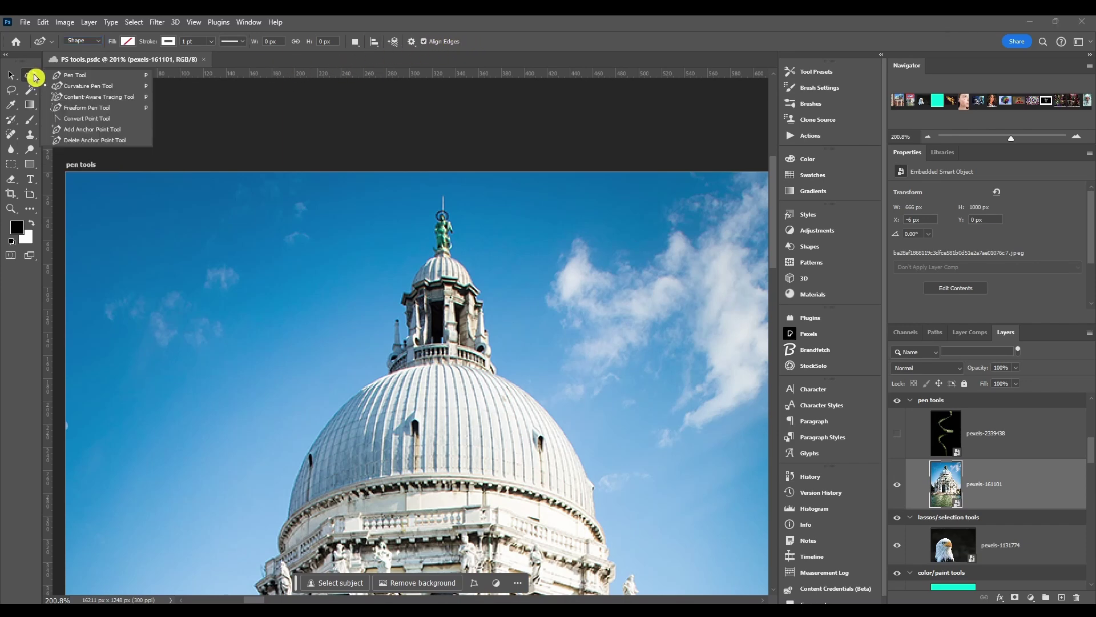
pyautogui.click(63, 76)
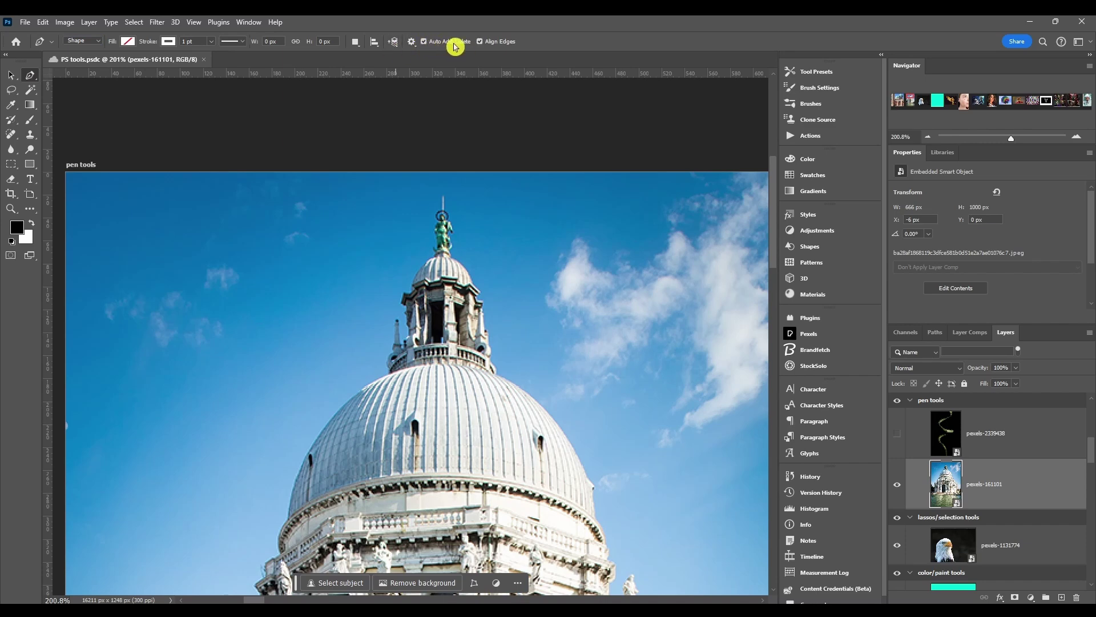
pyautogui.click(33, 77)
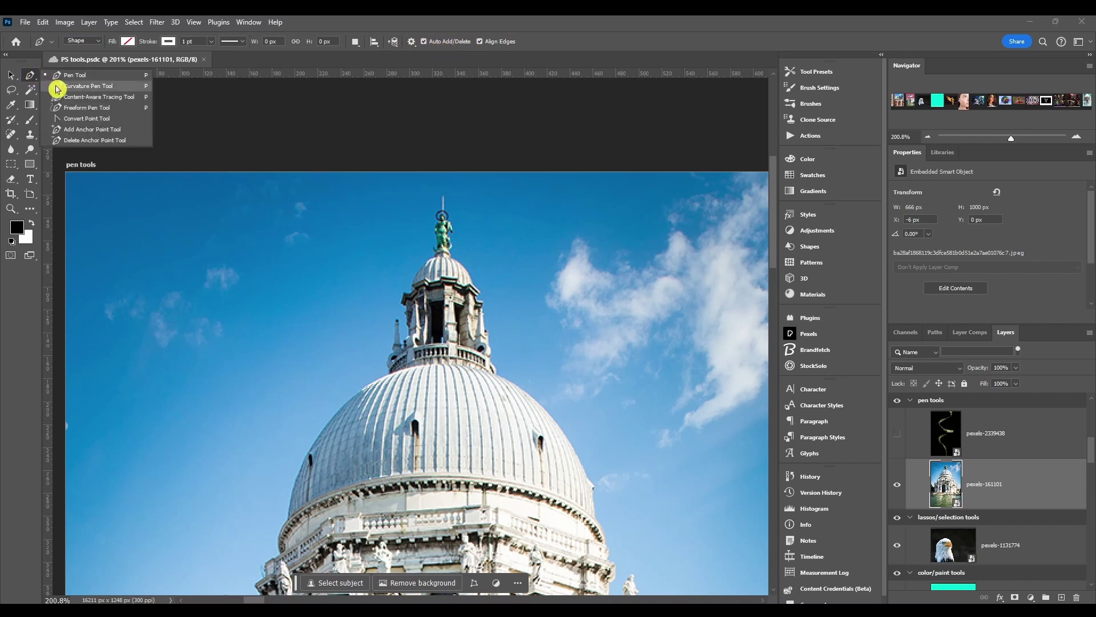
pyautogui.click(57, 89)
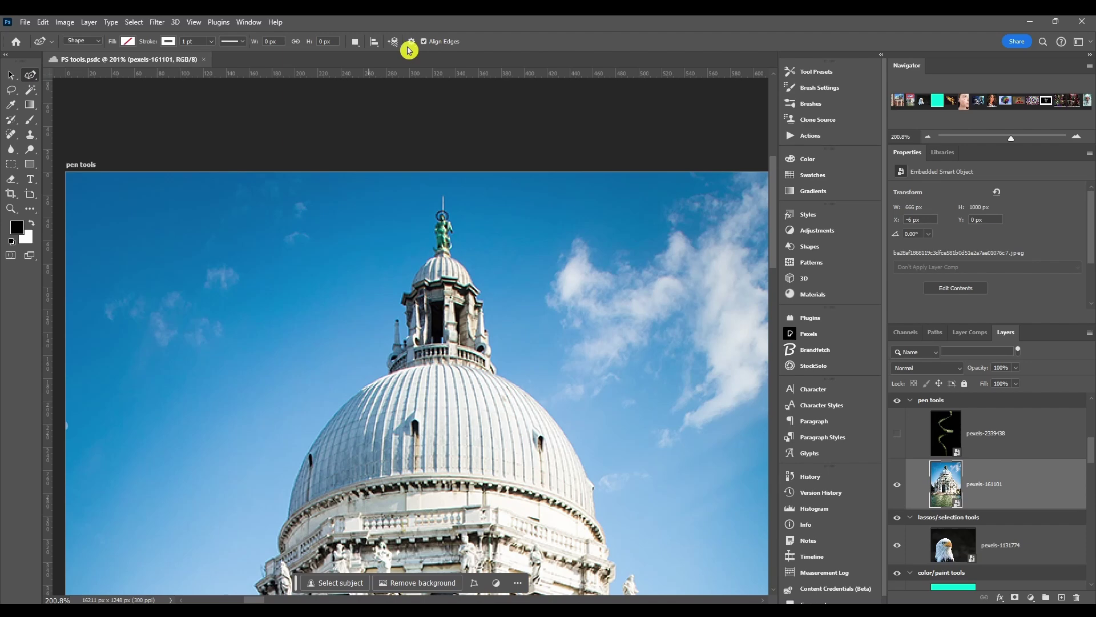
pyautogui.click(83, 41)
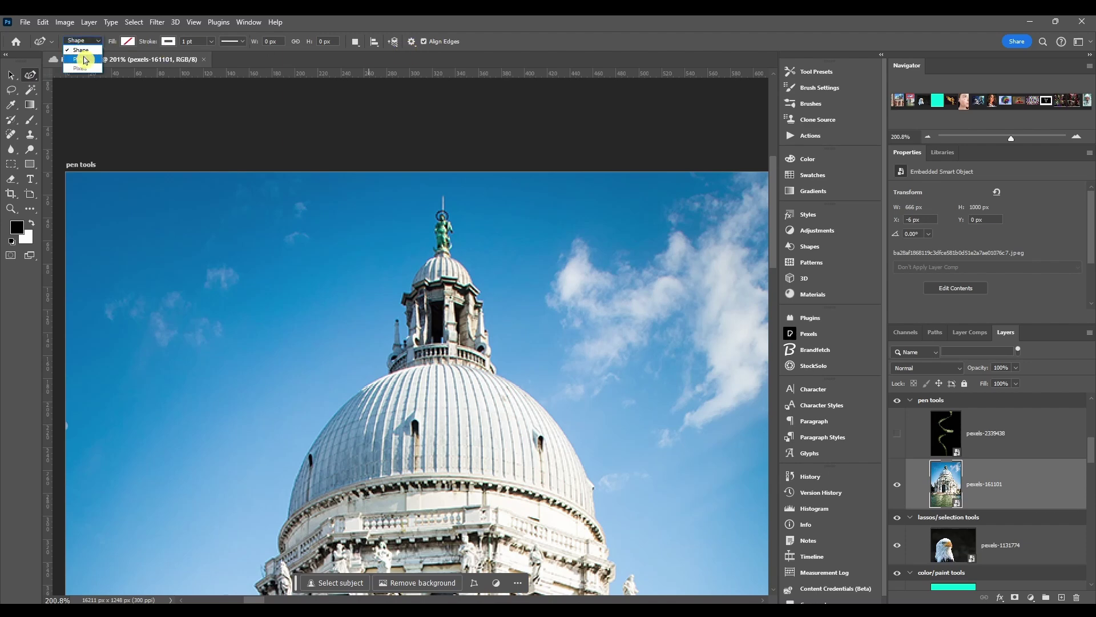
pyautogui.click(84, 59)
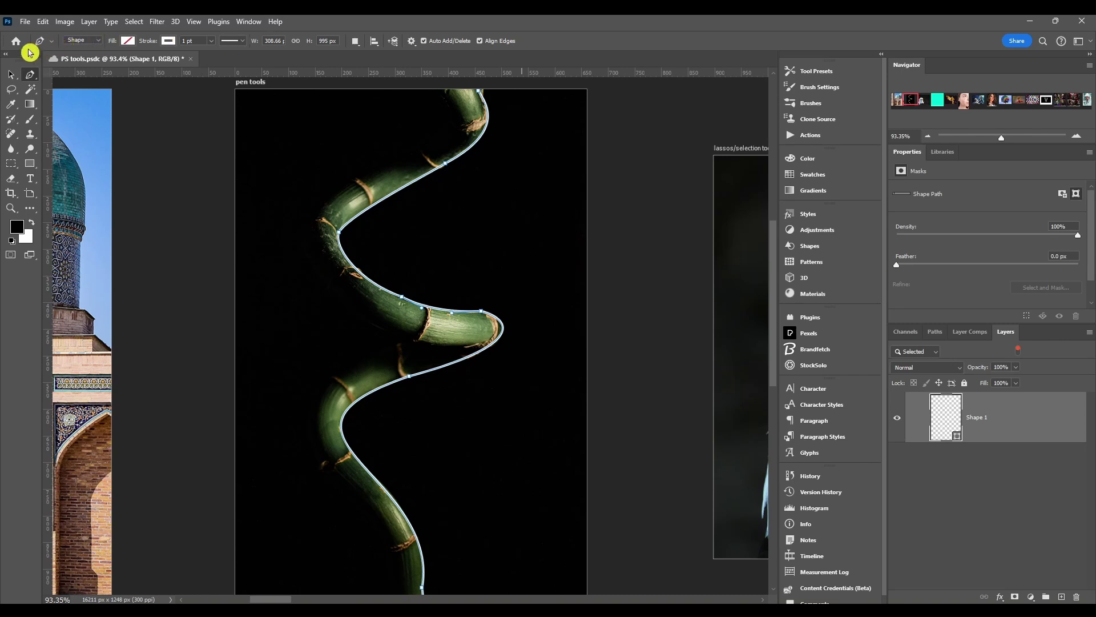
# Step: Pick the Shape preset and switch the pen's drawing mode from Path to Shape
pyautogui.click(54, 46)
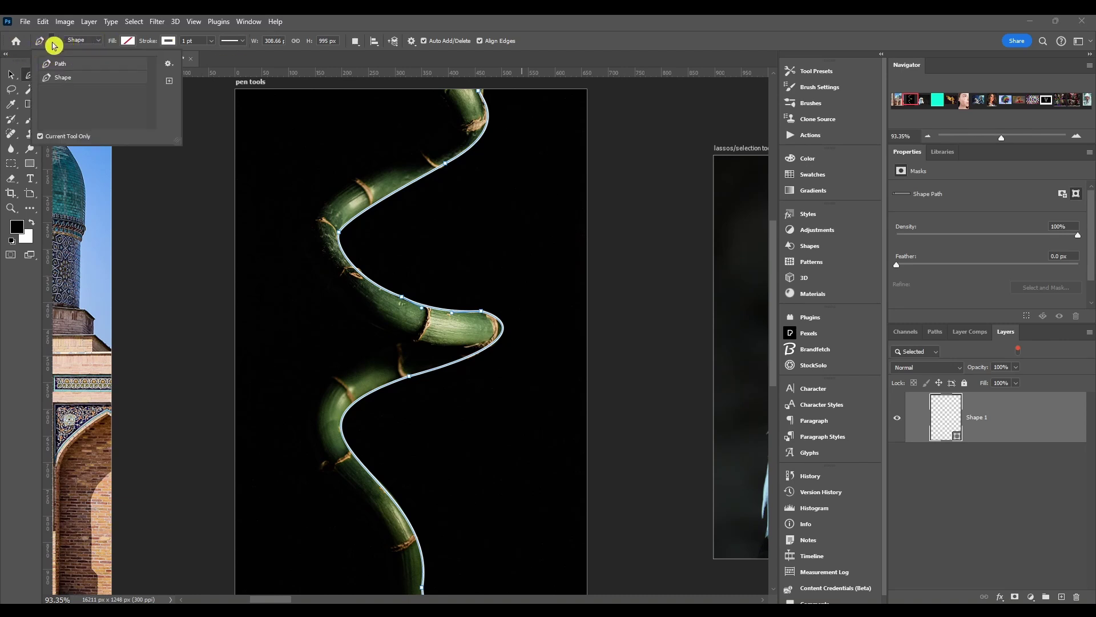
pyautogui.click(60, 81)
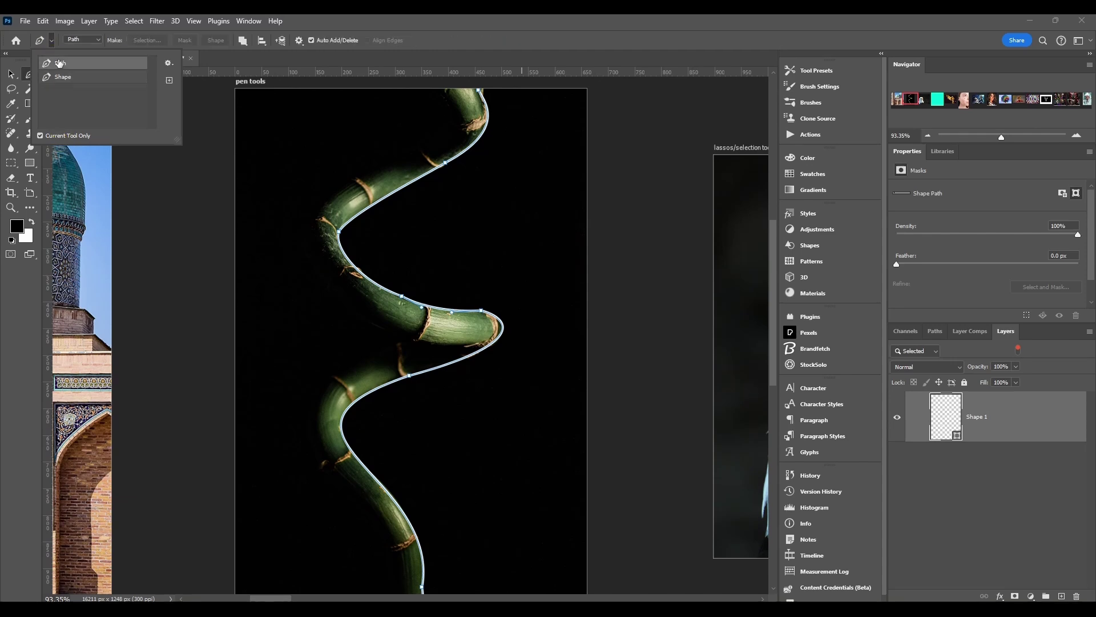
pyautogui.click(99, 41)
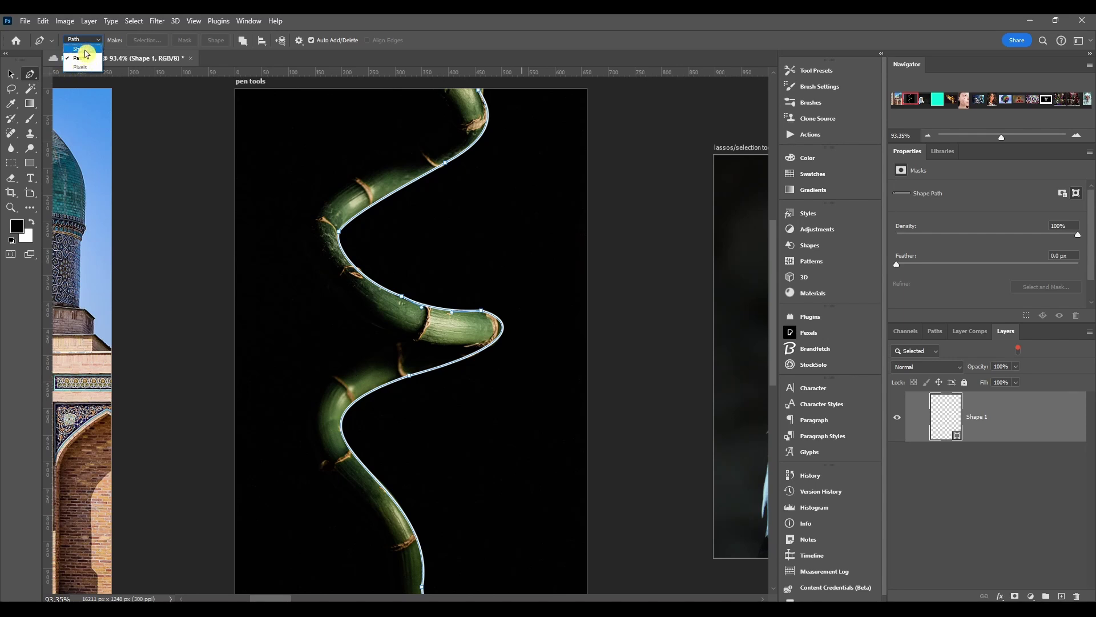
pyautogui.click(85, 55)
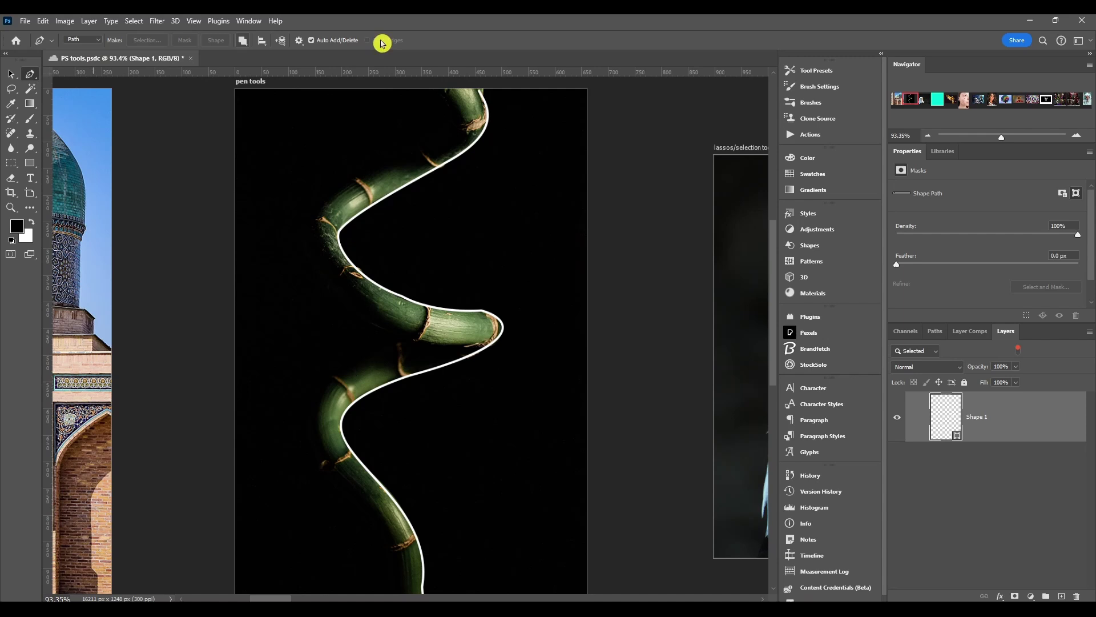
pyautogui.click(85, 40)
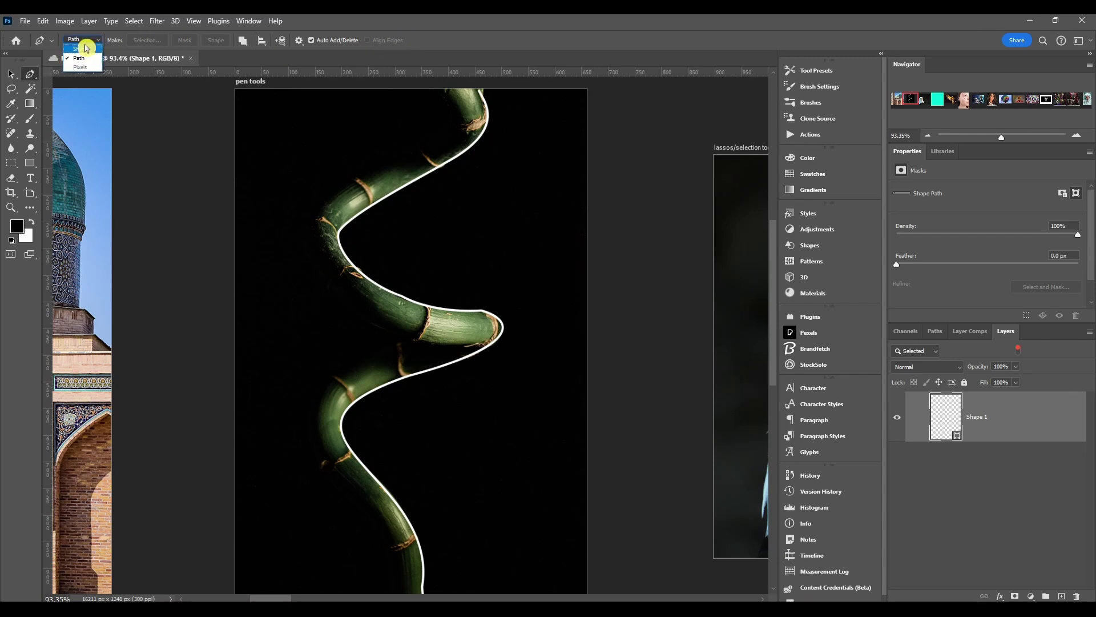
pyautogui.click(87, 49)
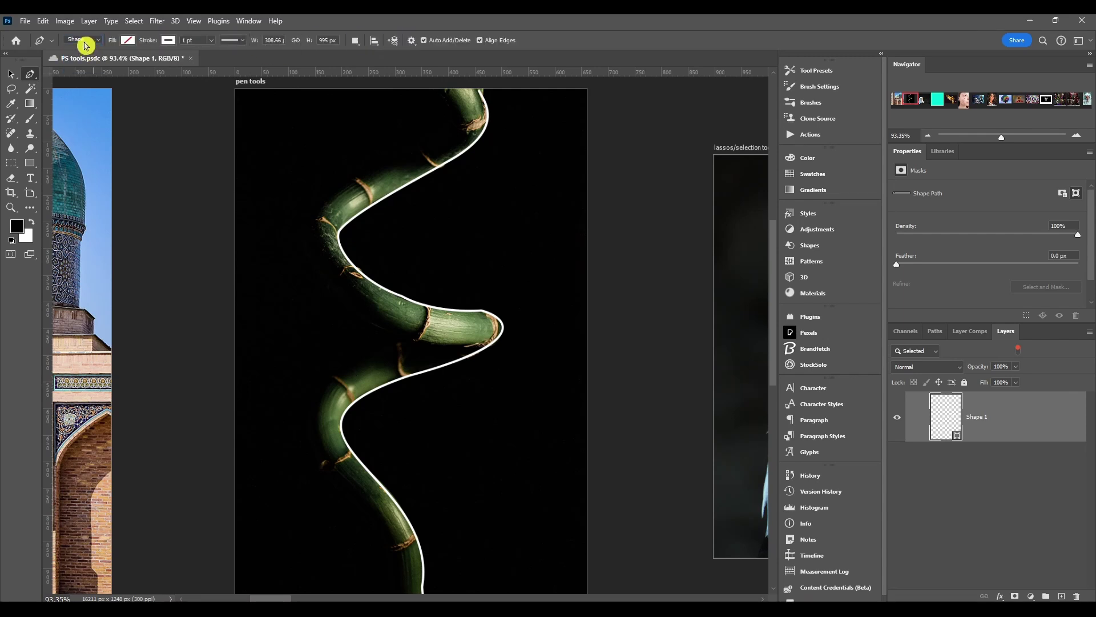
pyautogui.click(86, 43)
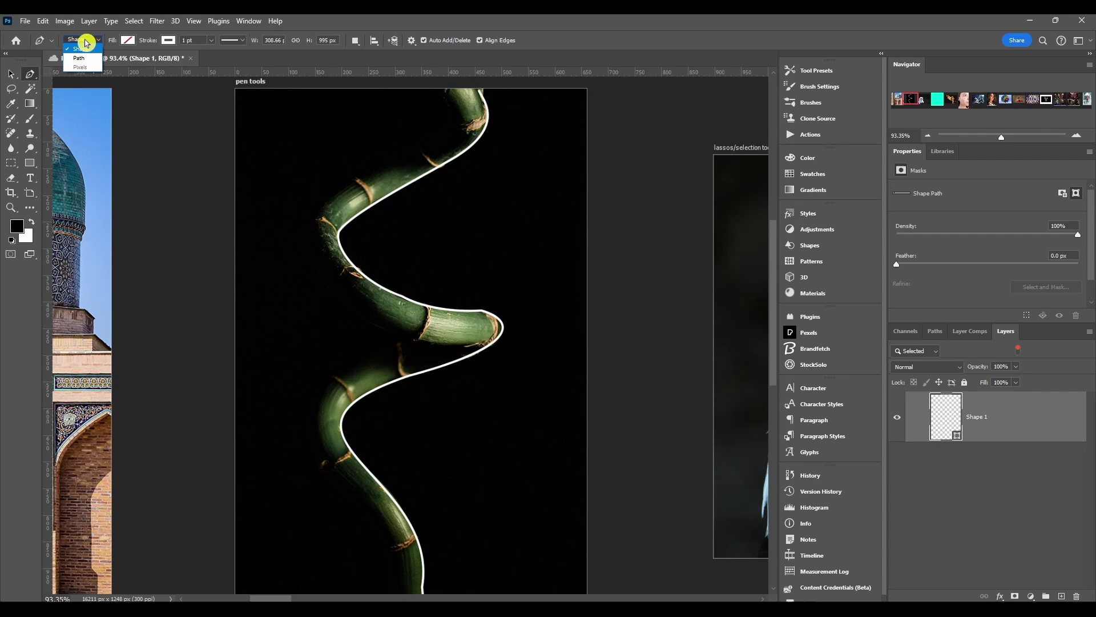
pyautogui.click(88, 50)
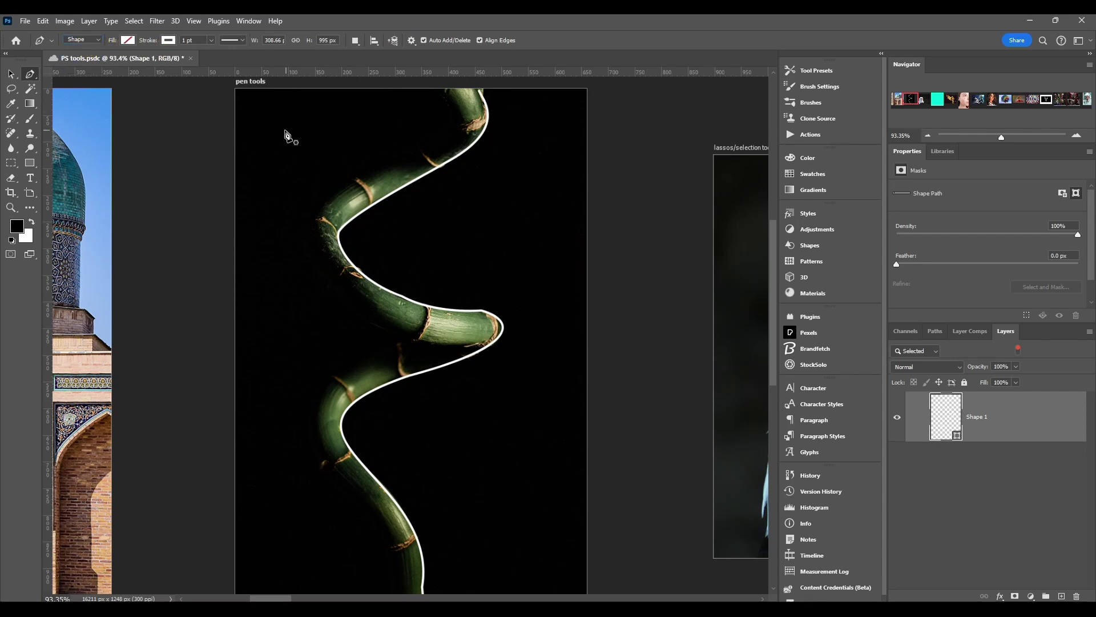
# Step: Draw a closed four-cornered shape near the canvas top-left
pyautogui.click(270, 107)
pyautogui.click(269, 140)
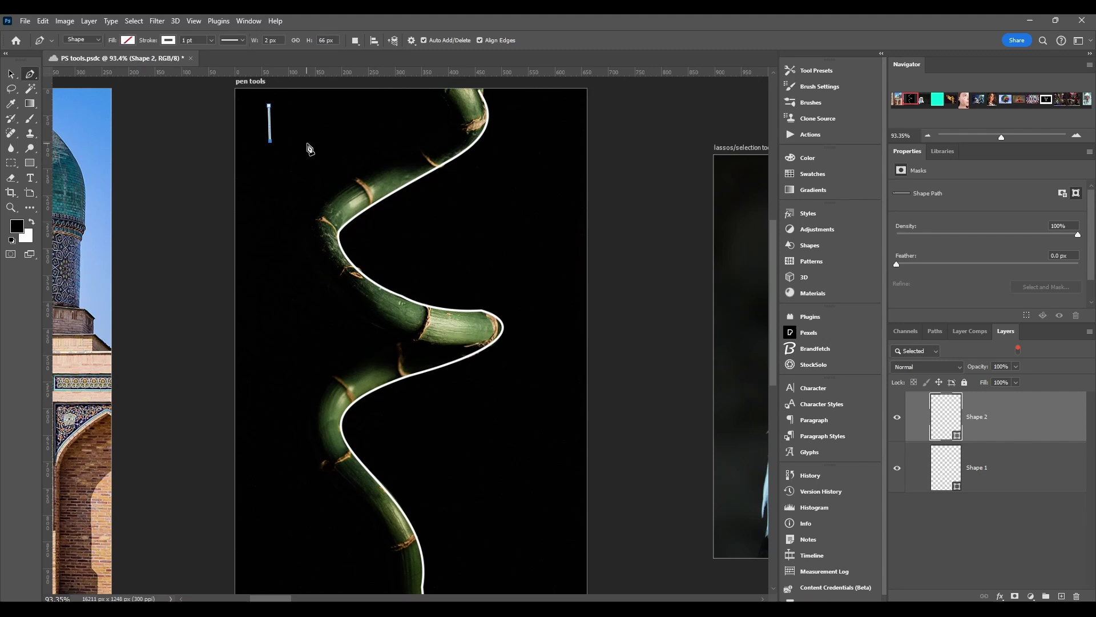
pyautogui.click(310, 139)
pyautogui.click(304, 105)
pyautogui.click(270, 106)
# Step: Choose red from the fill swatches and preview solid, gradient and pattern fills
pyautogui.click(128, 41)
pyautogui.click(128, 43)
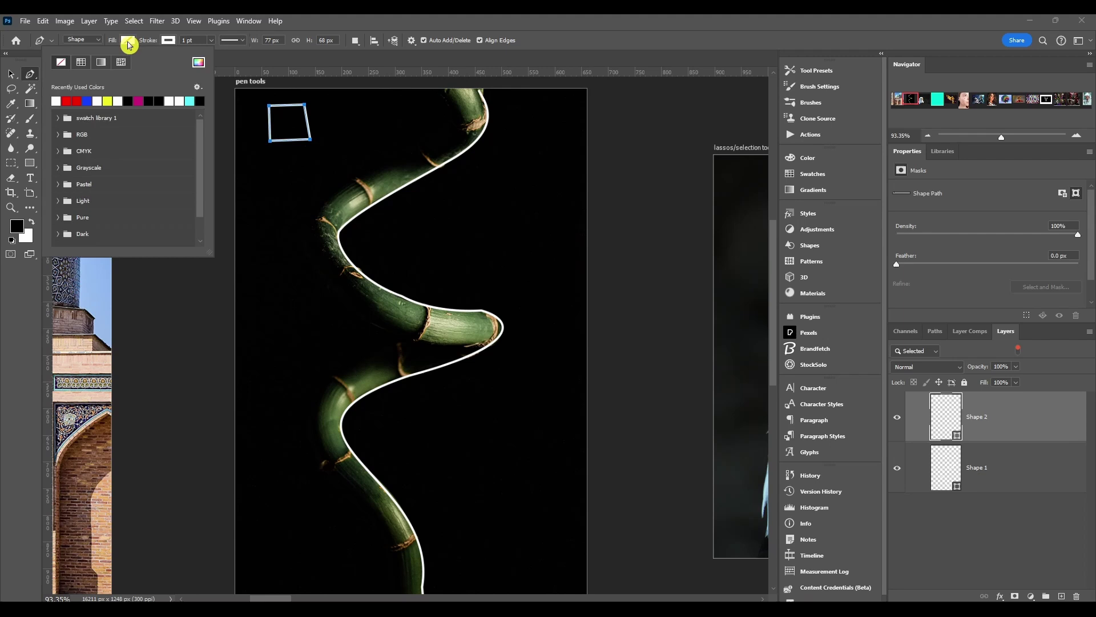
pyautogui.click(76, 101)
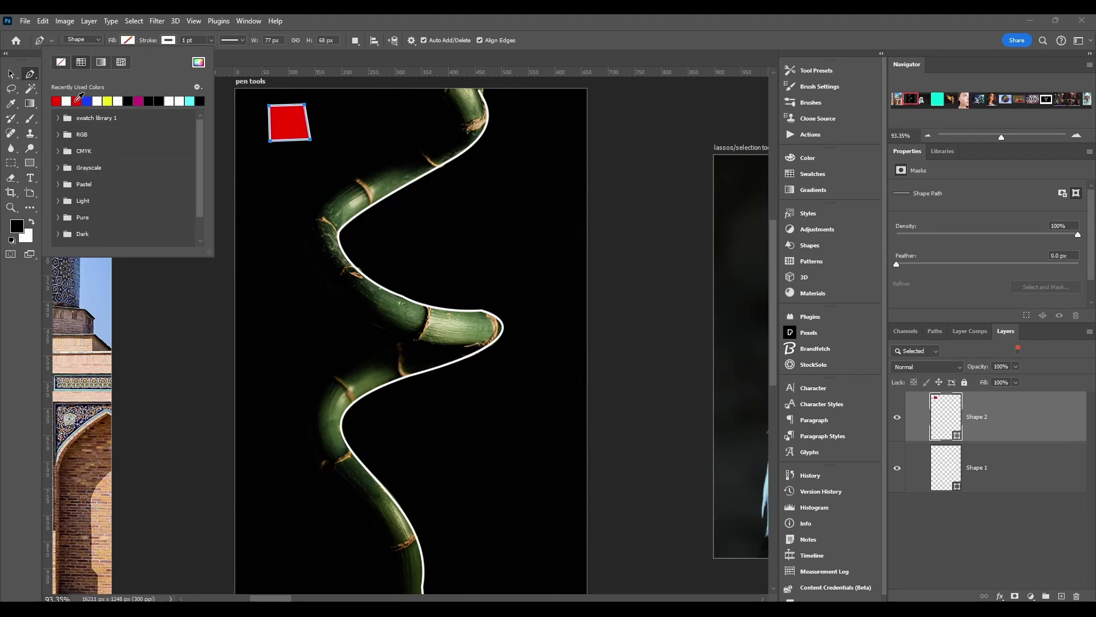
pyautogui.click(119, 134)
pyautogui.click(80, 67)
pyautogui.click(101, 63)
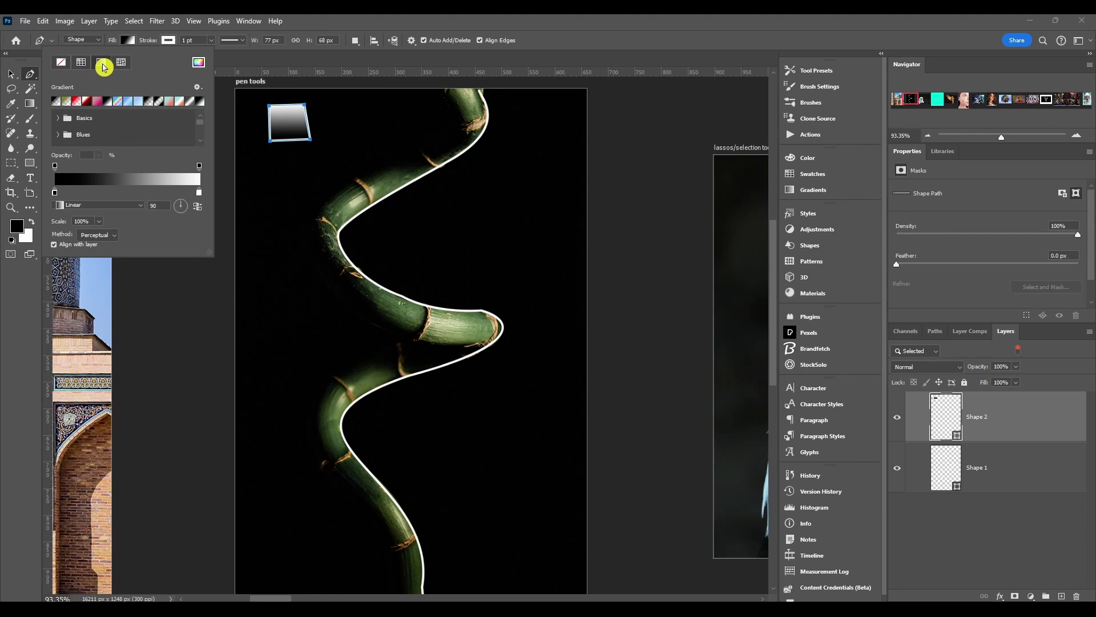
pyautogui.click(122, 68)
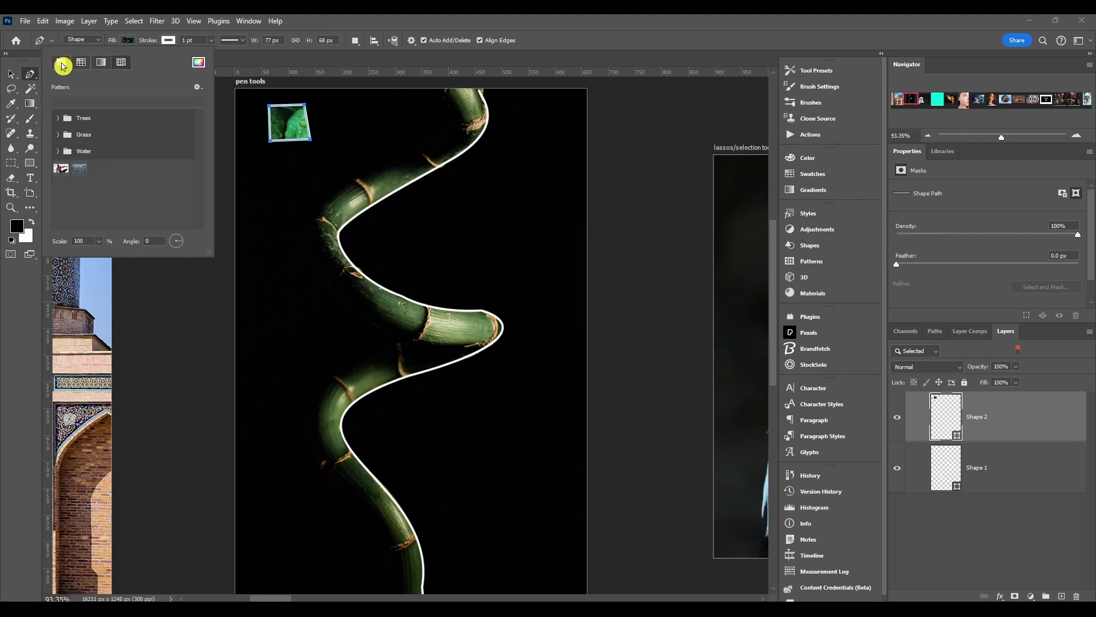
# Step: Set the fill to a strong red in the Color Picker
pyautogui.click(200, 64)
pyautogui.moveTo(541, 121); pyautogui.dragTo(628, 160)
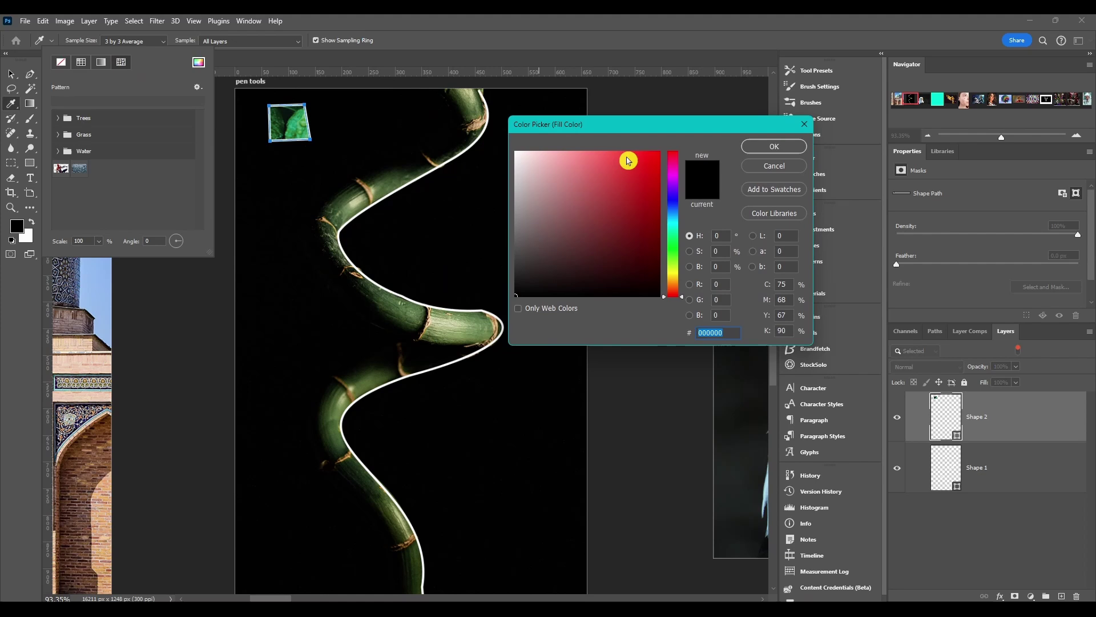
pyautogui.click(580, 177)
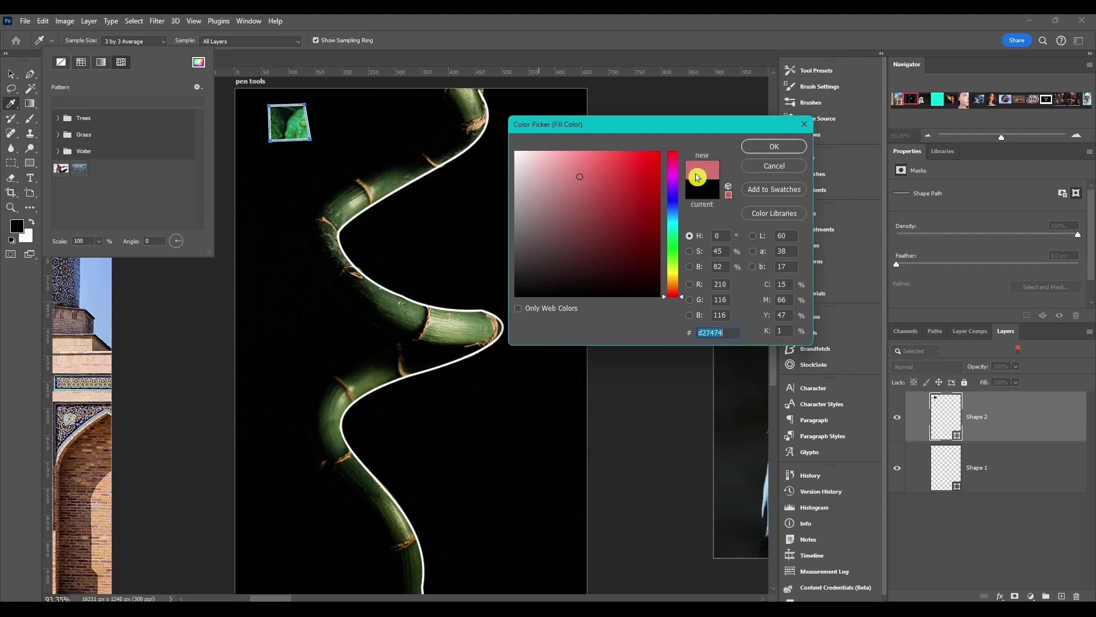
pyautogui.click(659, 152)
pyautogui.click(774, 148)
# Step: Browse the fill swatch panel's extra options and swatch libraries without changing the fill
pyautogui.click(200, 88)
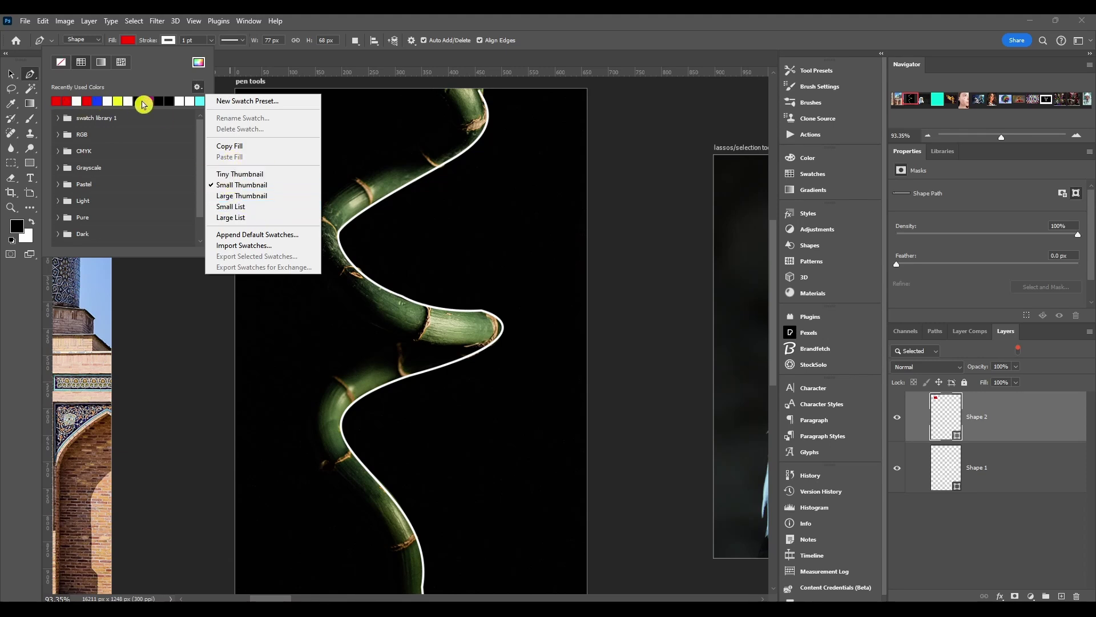
pyautogui.click(58, 121)
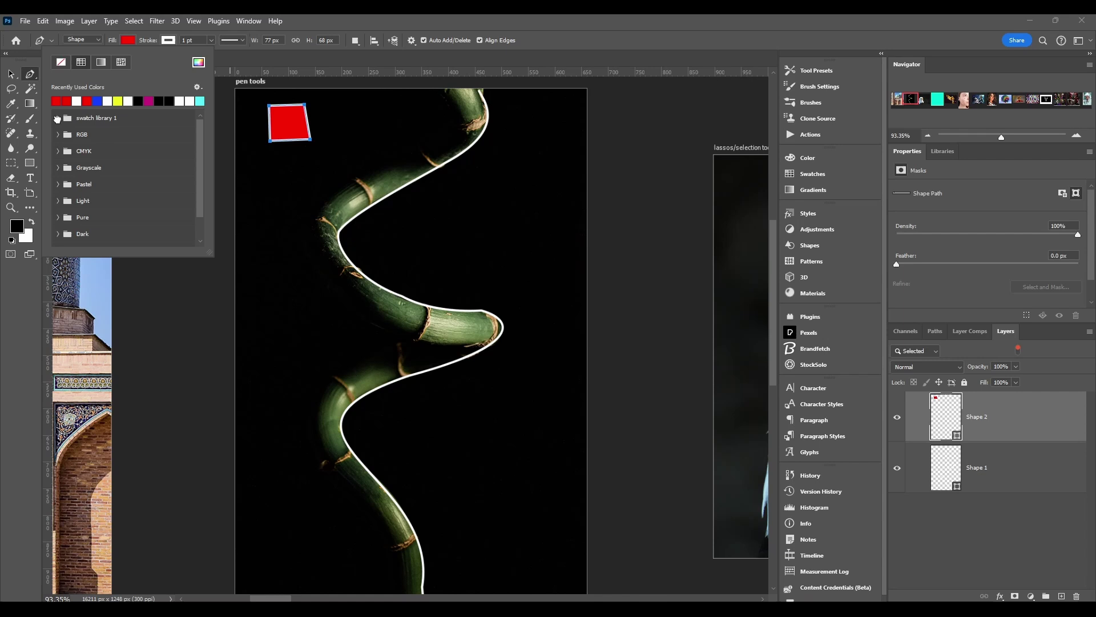
pyautogui.click(58, 119)
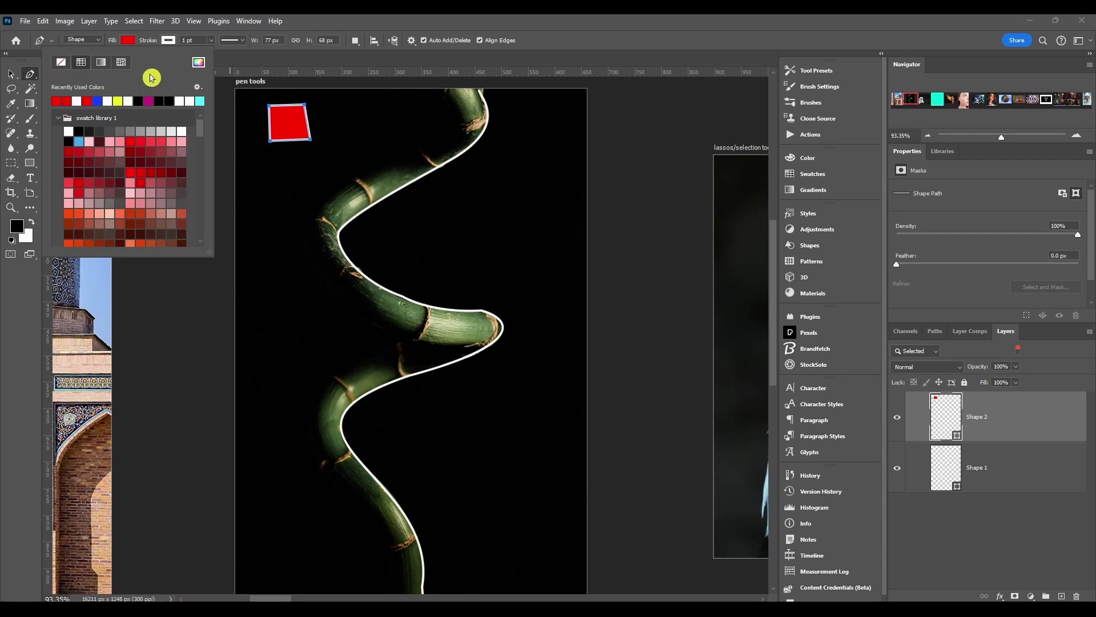
pyautogui.click(198, 86)
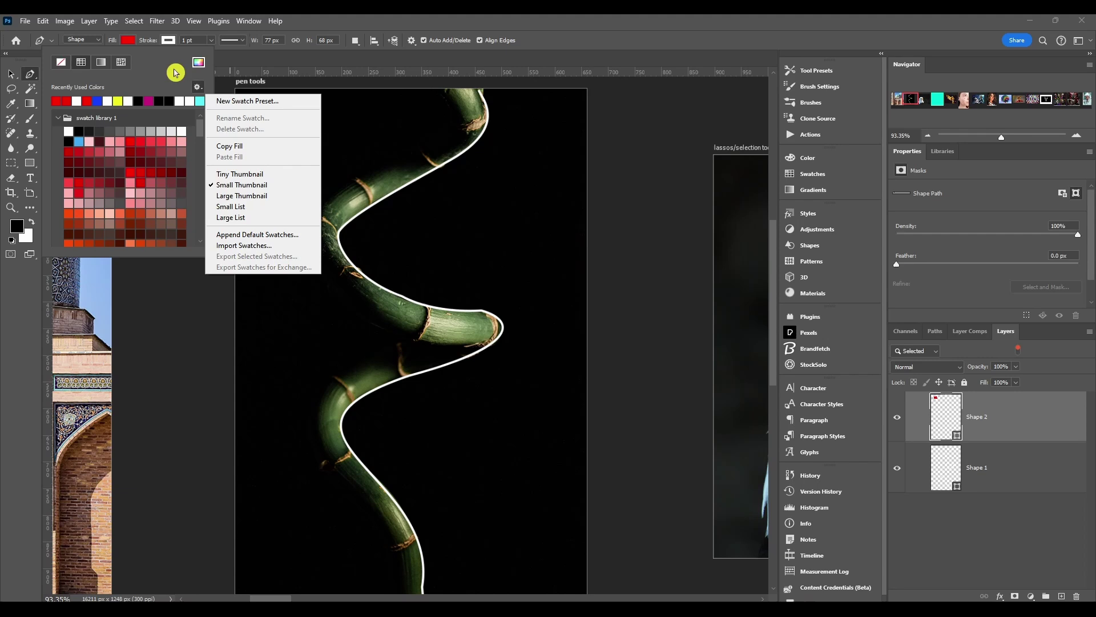
pyautogui.click(164, 83)
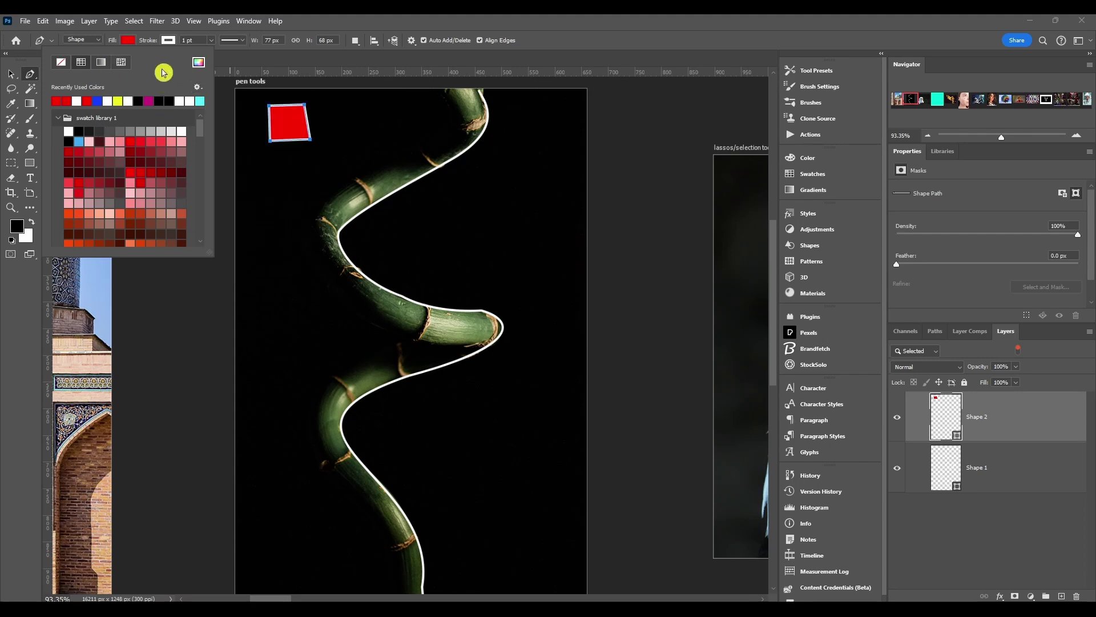
# Step: Open the shape's stroke colour swatches and choose white
pyautogui.click(159, 40)
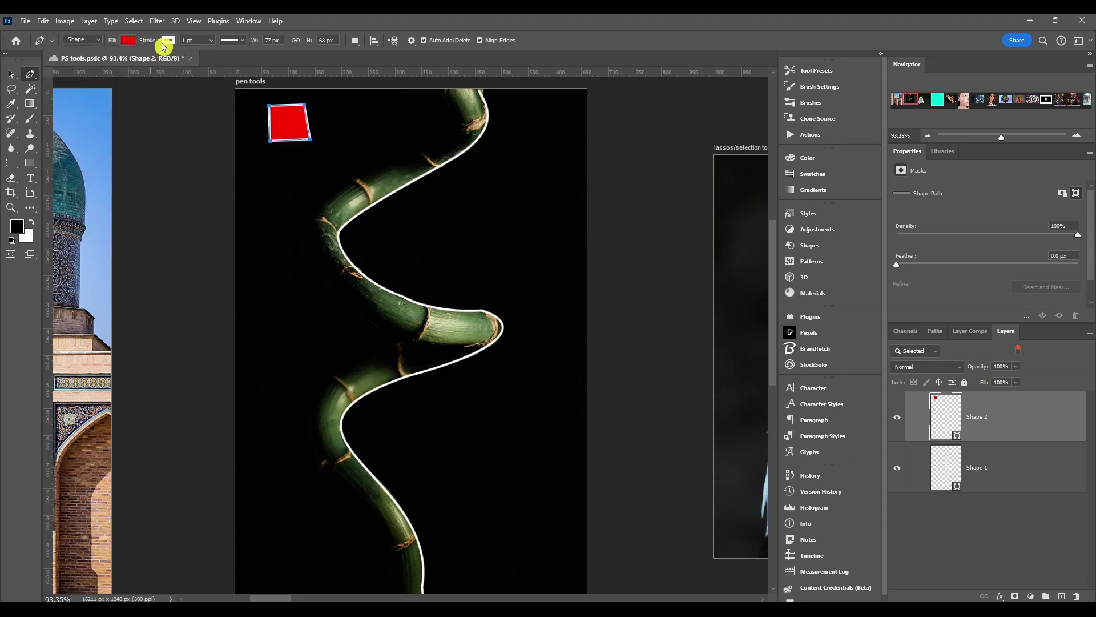
pyautogui.click(165, 42)
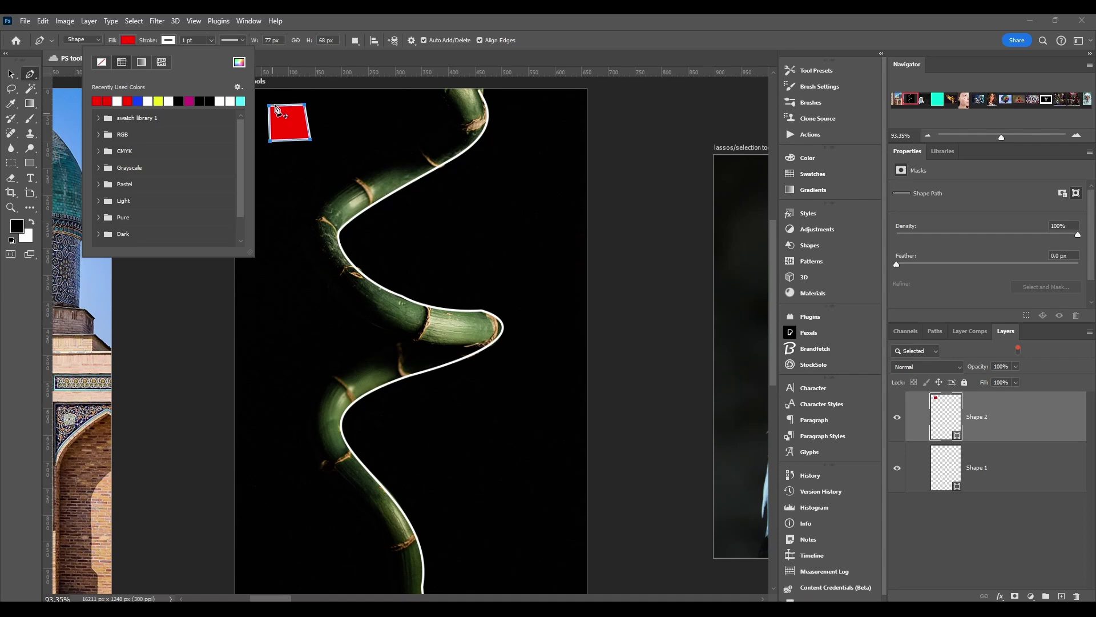
pyautogui.keyDown('alt'); pyautogui.scroll(5, 276, 109); pyautogui.keyUp('alt')
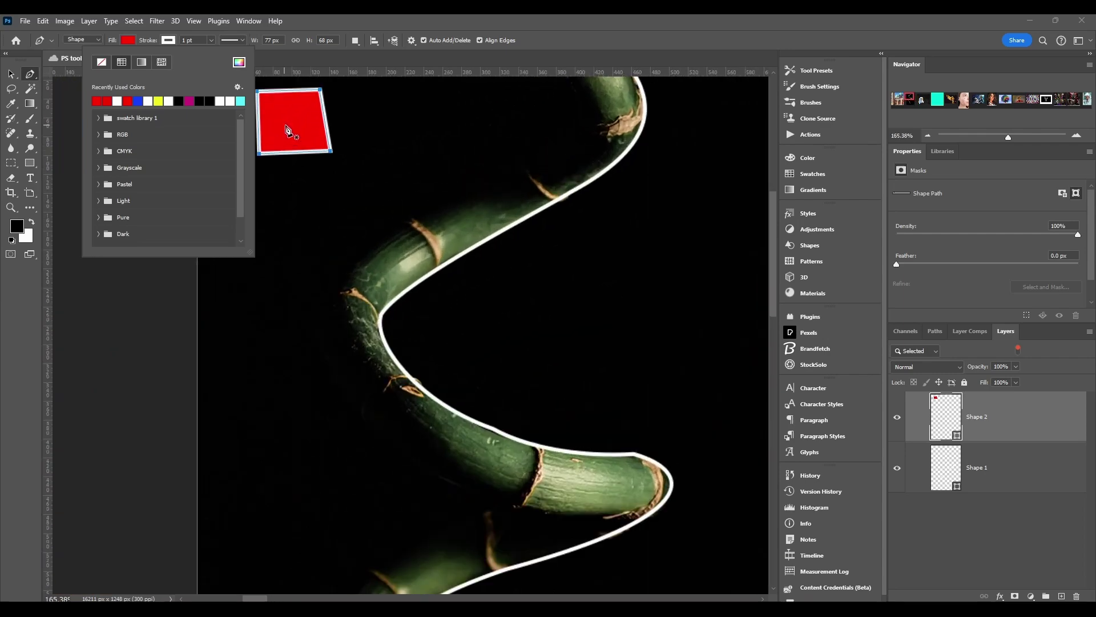
pyautogui.click(288, 130)
pyautogui.keyDown('alt'); pyautogui.scroll(6, 296, 152); pyautogui.keyUp('alt')
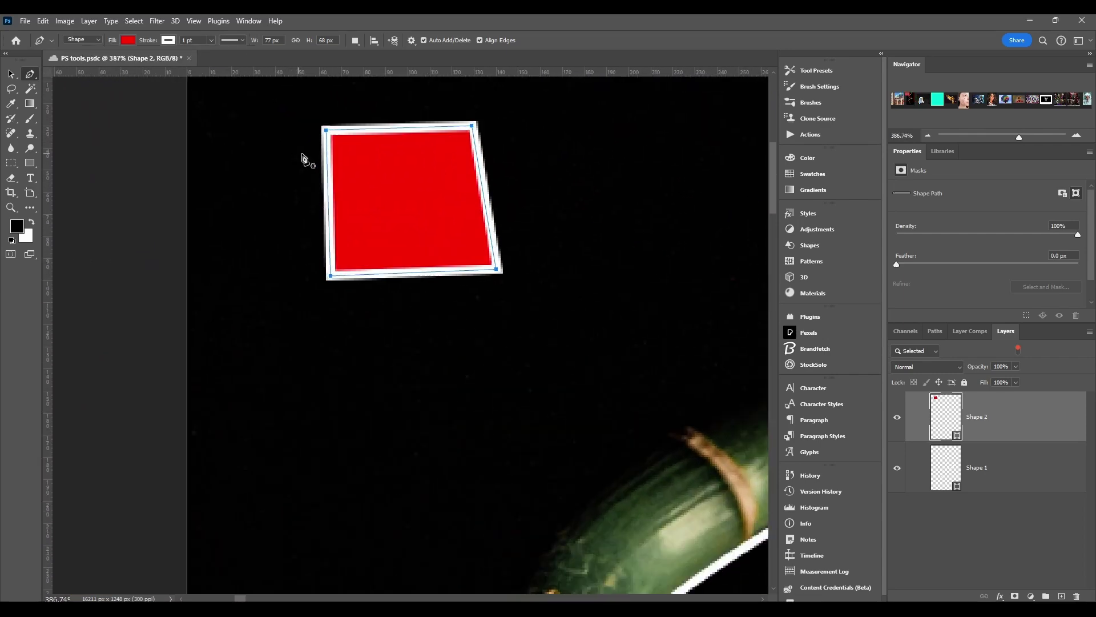
pyautogui.keyDown('alt'); pyautogui.scroll(-3, 360, 172); pyautogui.keyUp('alt')
pyautogui.click(167, 40)
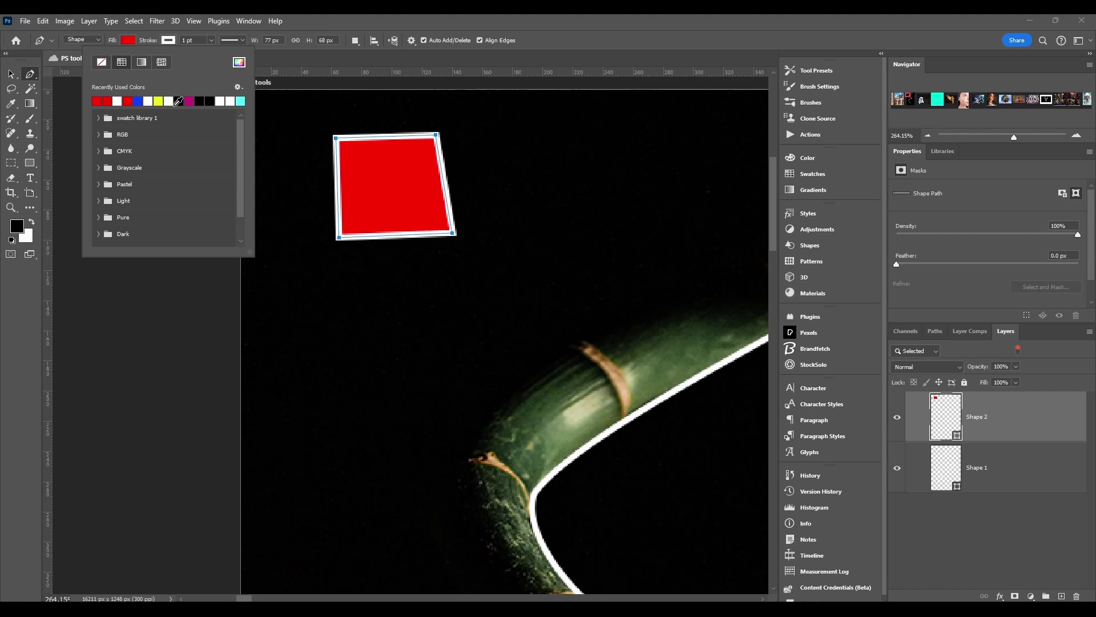
pyautogui.click(169, 100)
# Step: Try blue, cyan, gradient, pattern and no stroke, then settle on a white stroke
pyautogui.click(147, 101)
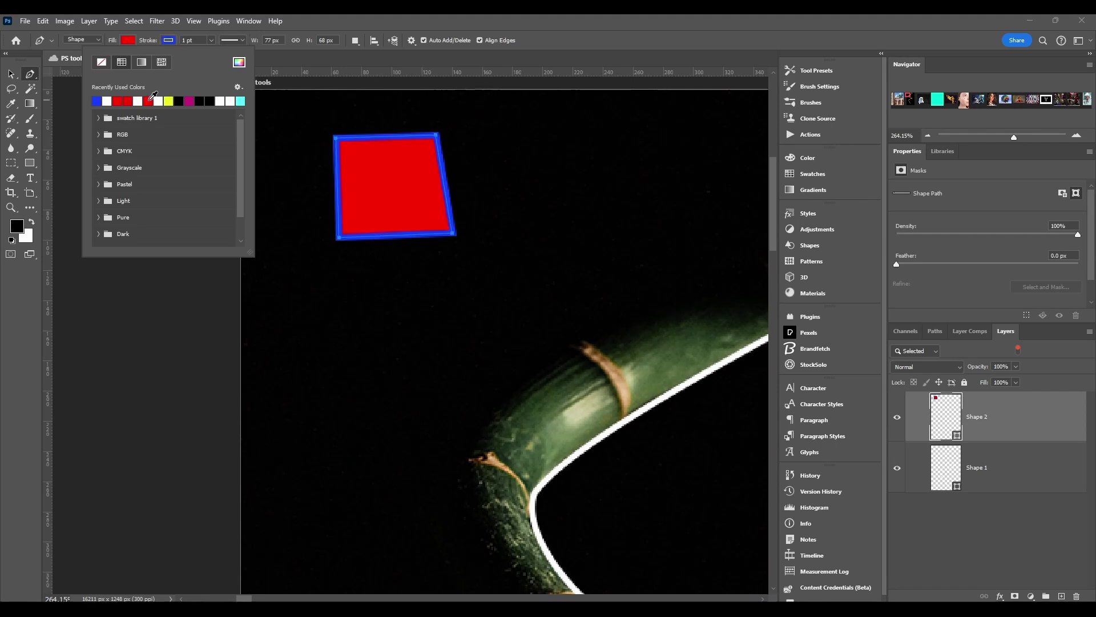
pyautogui.click(240, 101)
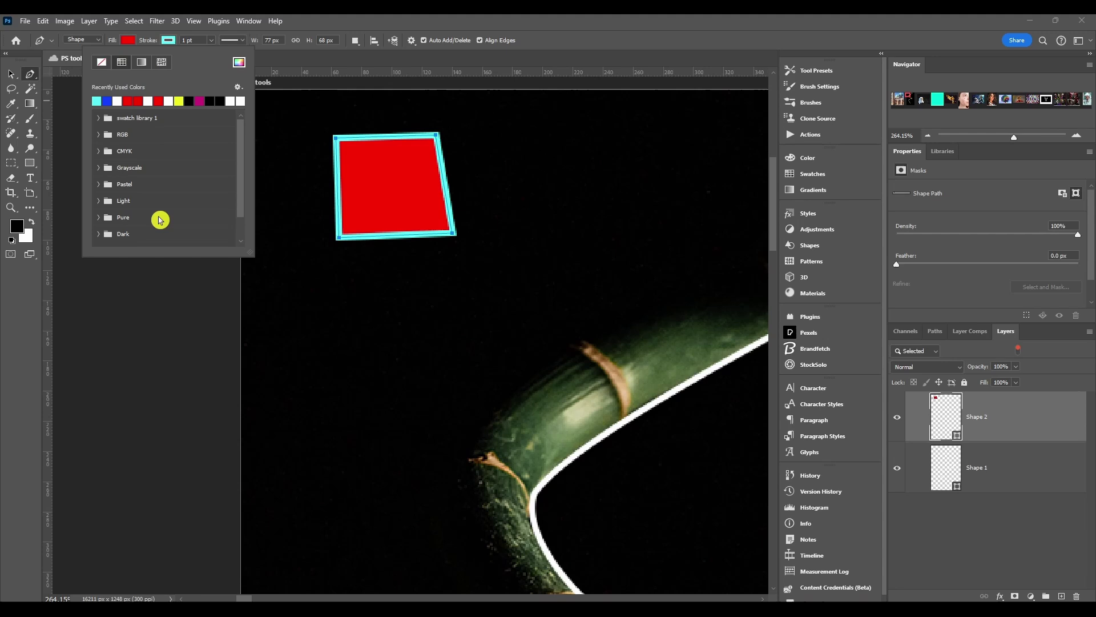
pyautogui.click(144, 62)
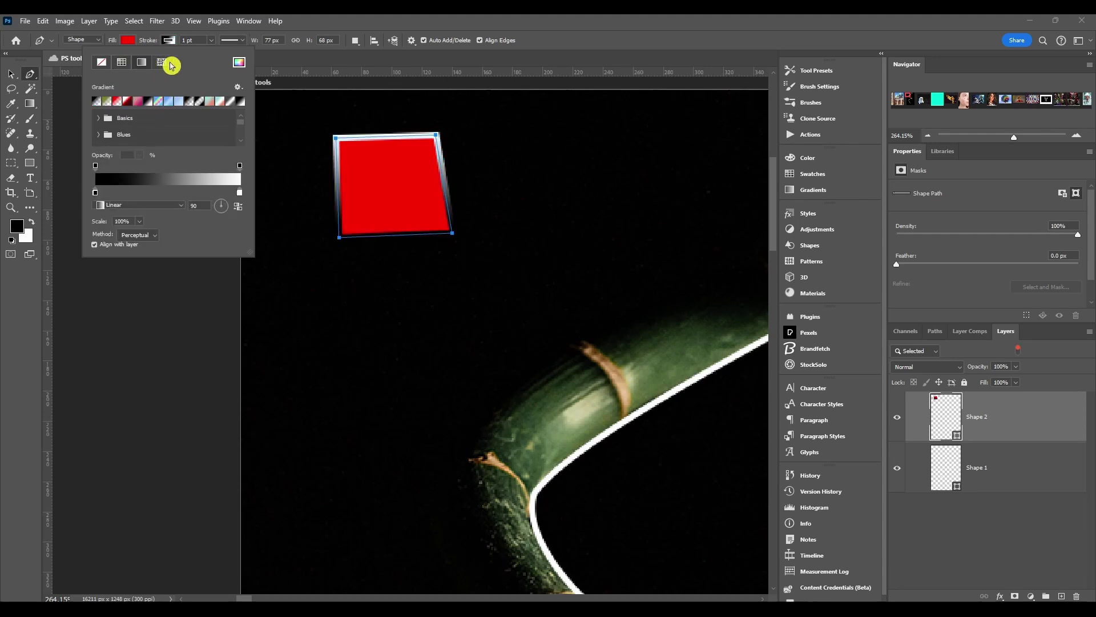
pyautogui.click(163, 63)
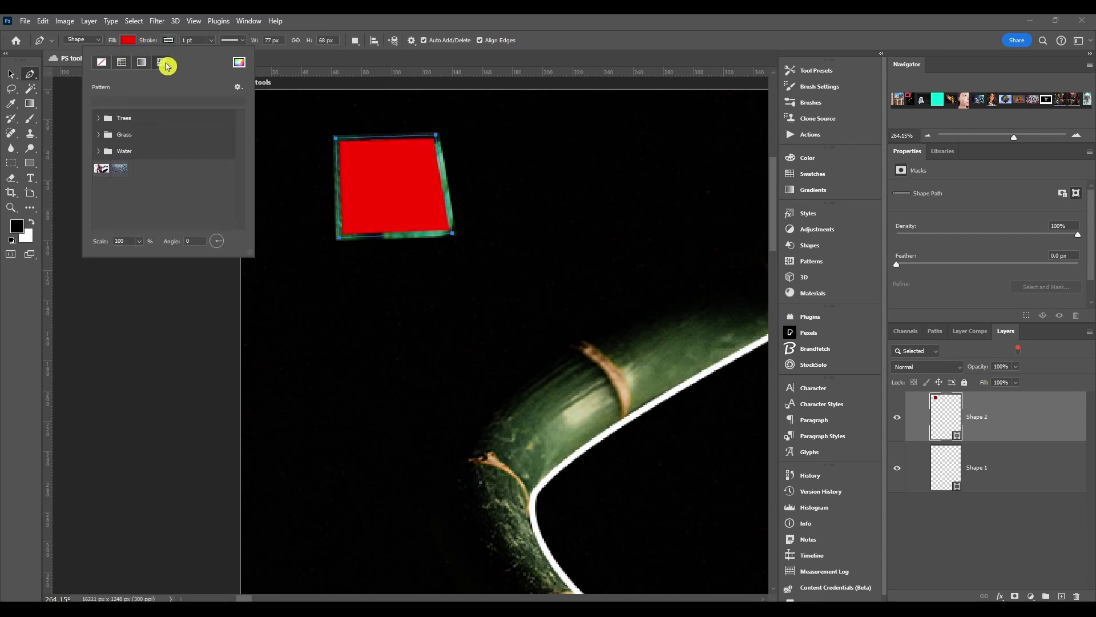
pyautogui.click(101, 65)
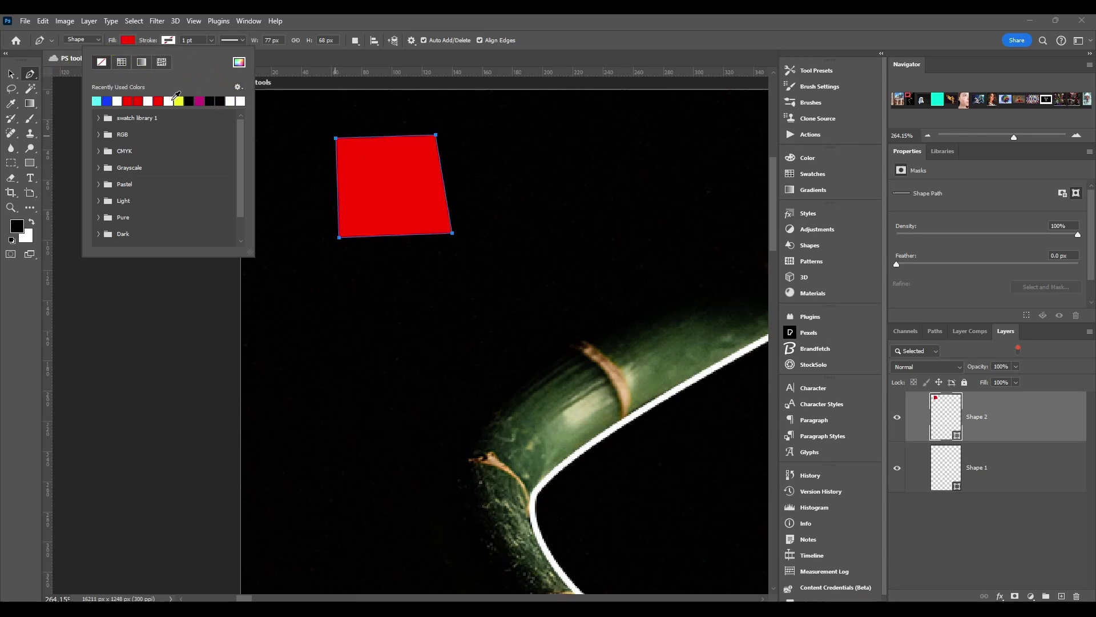
pyautogui.click(170, 100)
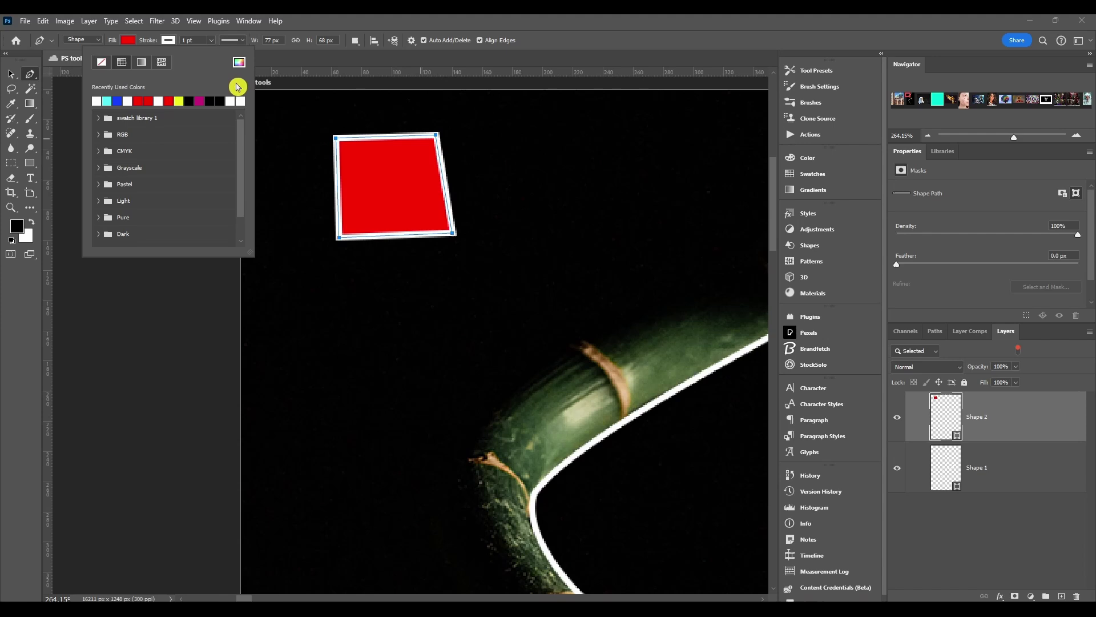
# Step: Check the stroke Color Picker and swatch options, then set the stroke width to 2.43 pt
pyautogui.click(239, 62)
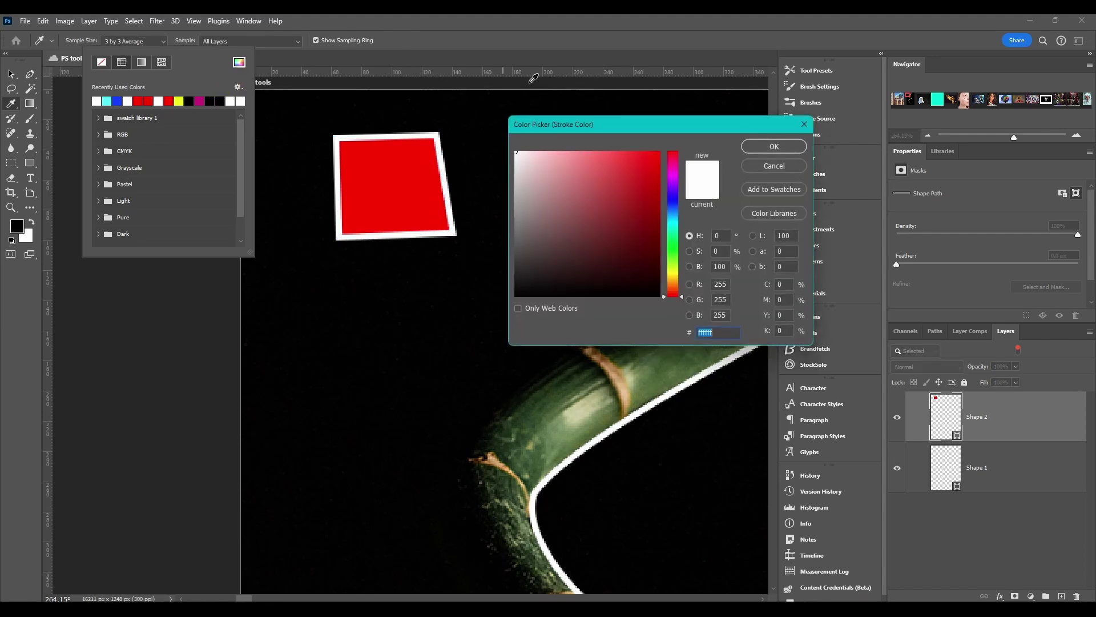
pyautogui.click(803, 125)
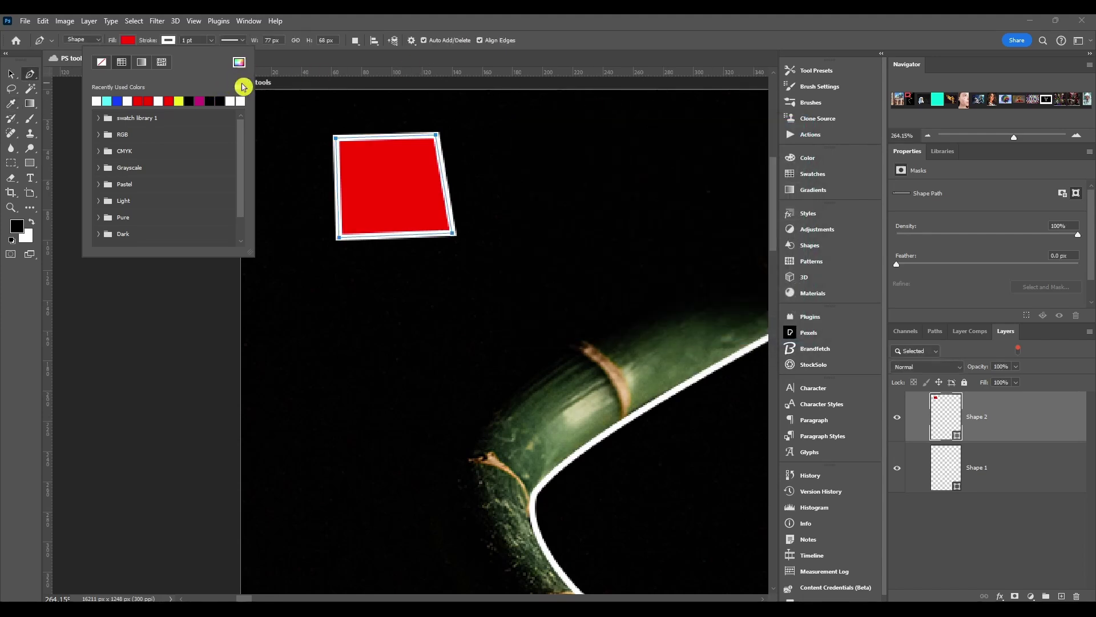
pyautogui.click(238, 86)
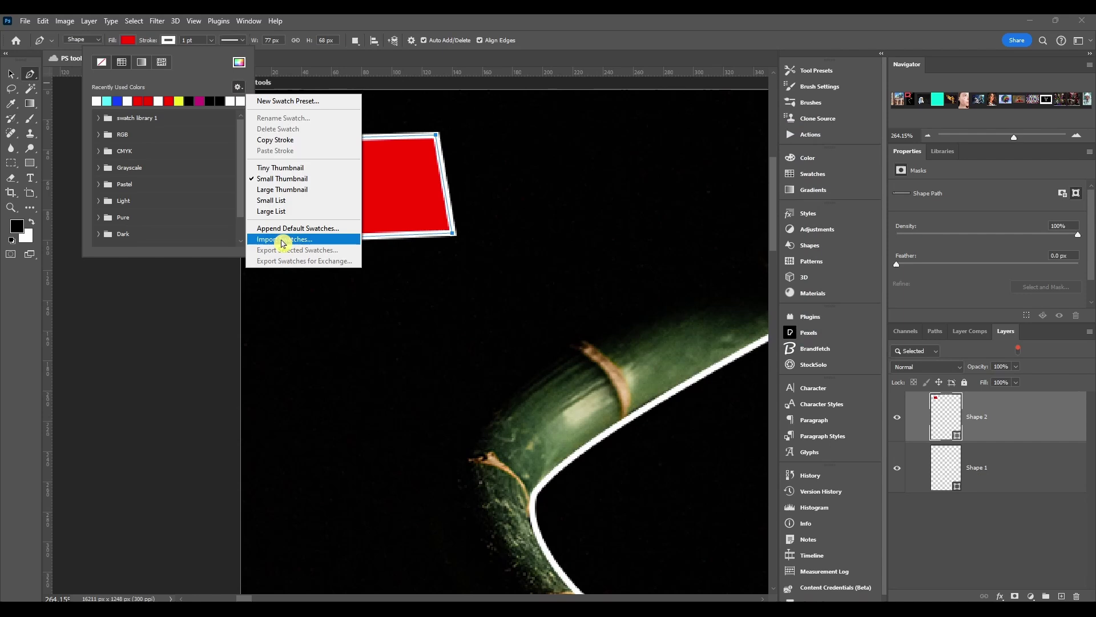
pyautogui.click(213, 42)
pyautogui.click(211, 40)
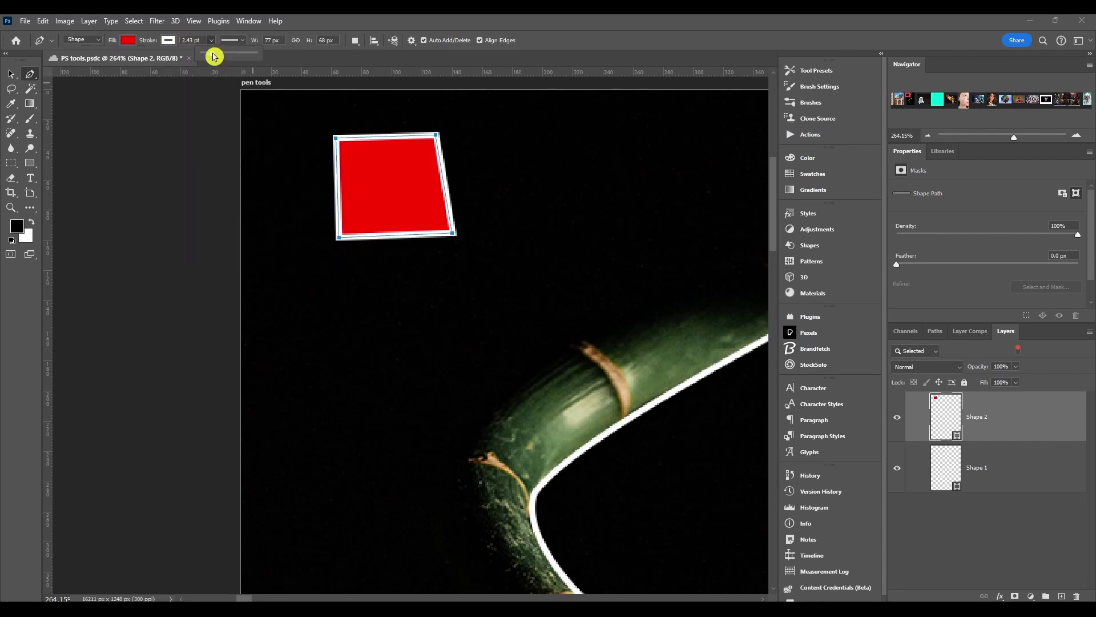
# Step: Give the red square's 2.43 pt white outline the dotted stroke preset, trying dashed first
pyautogui.moveTo(214, 56); pyautogui.dragTo(220, 44)
pyautogui.click(238, 43)
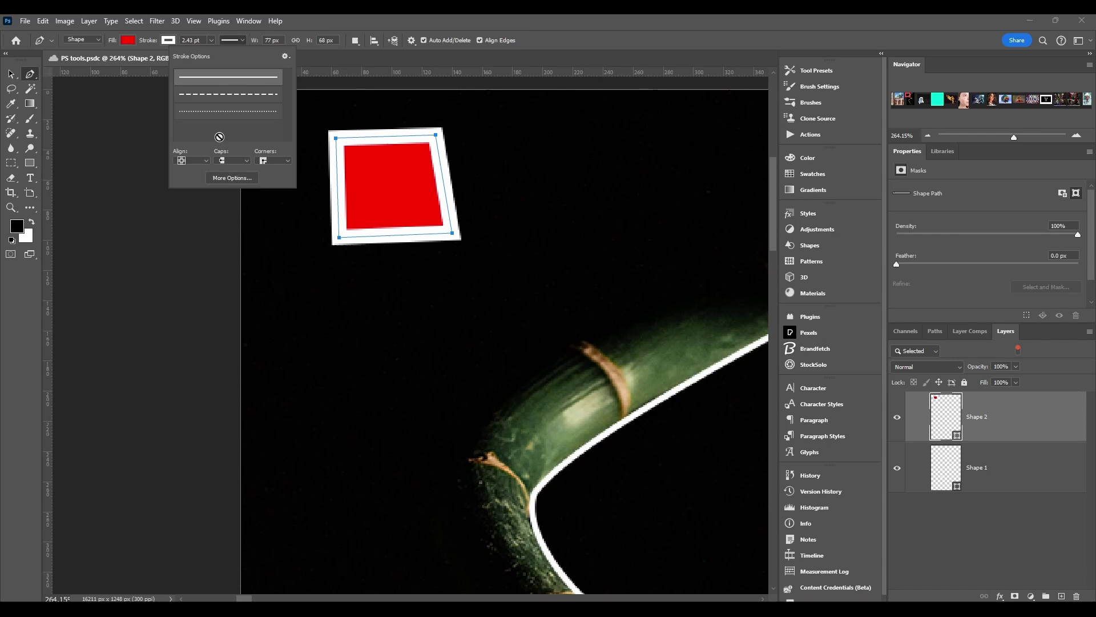
pyautogui.click(210, 95)
pyautogui.click(201, 112)
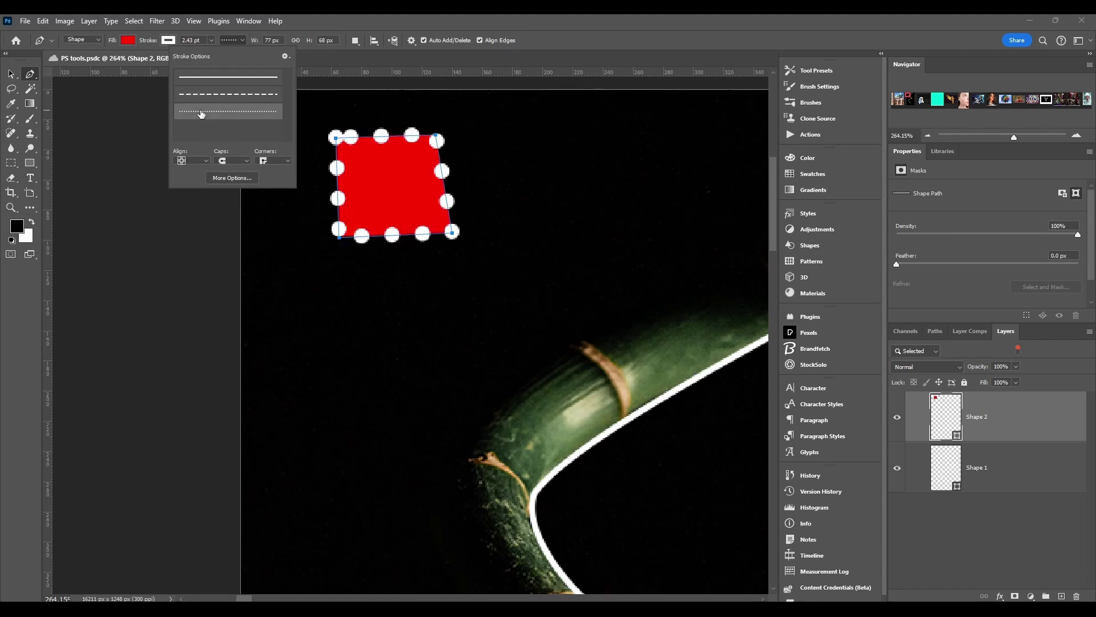
pyautogui.click(209, 147)
pyautogui.click(286, 57)
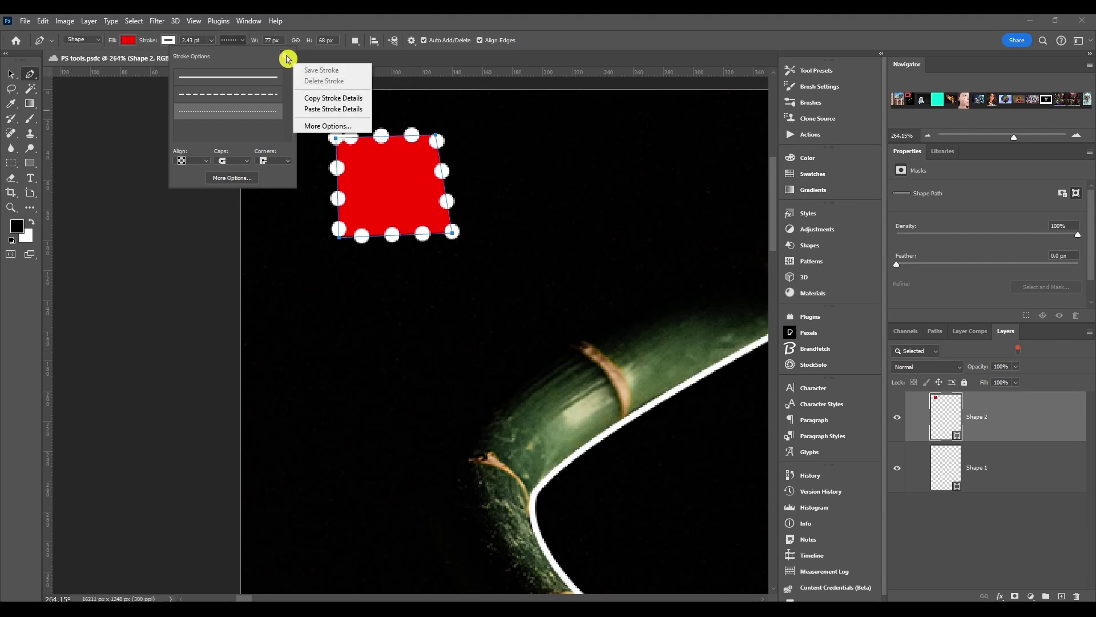
# Step: Open the full Stroke dialog and uncheck Dashed Line for a solid outline
pyautogui.click(314, 127)
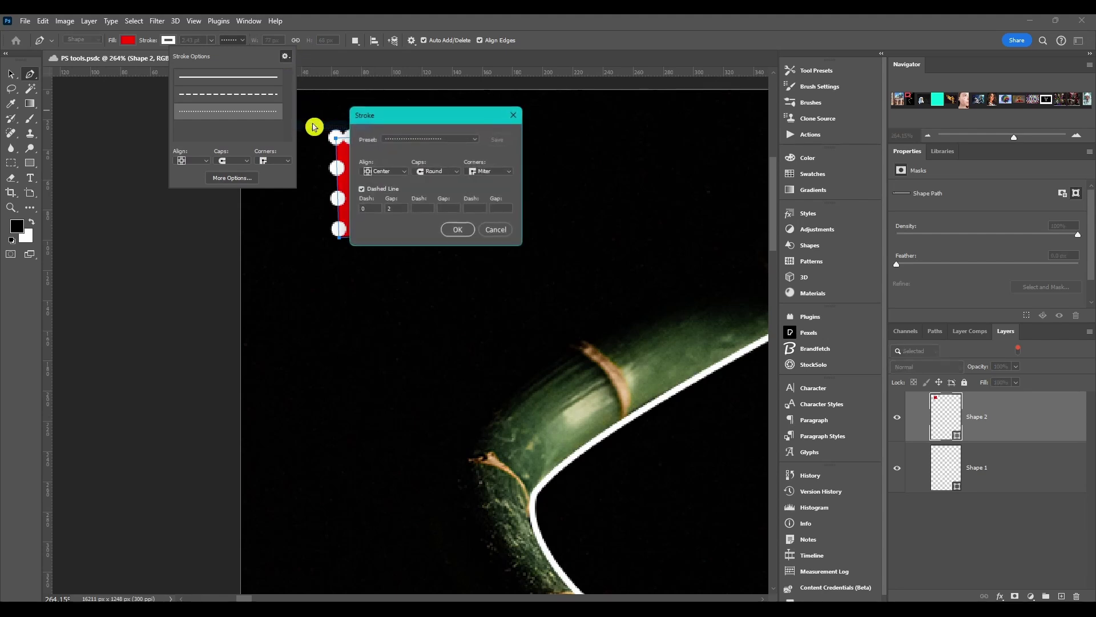
pyautogui.moveTo(379, 122)
pyautogui.mouseDown()
pyautogui.moveTo(451, 173)
pyautogui.moveTo(438, 88)
pyautogui.moveTo(396, 135)
pyautogui.moveTo(500, 126)
pyautogui.mouseUp()
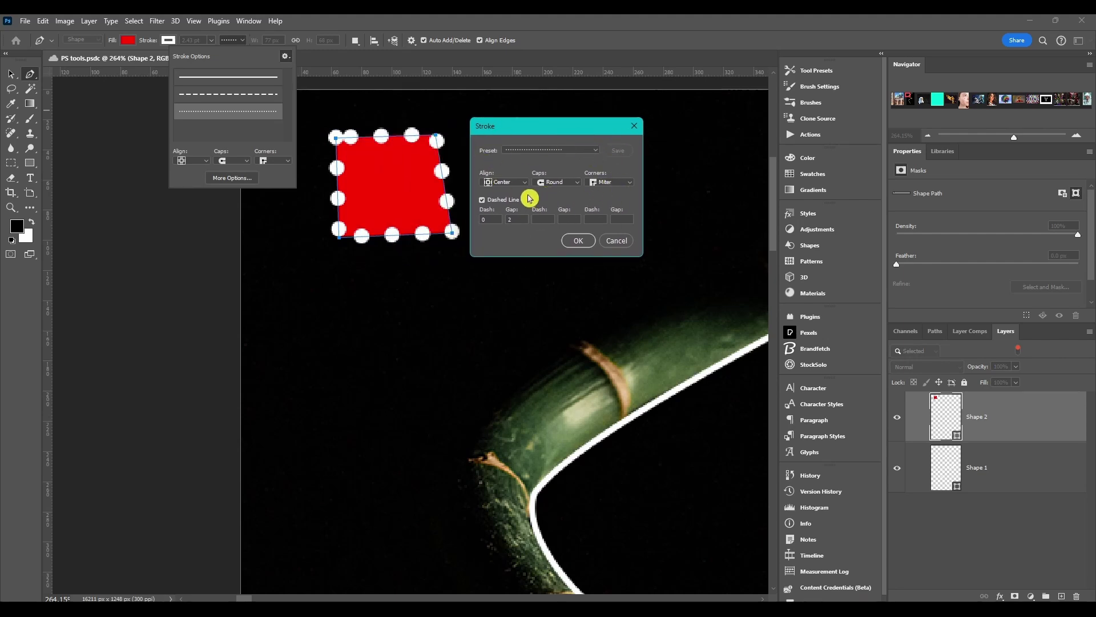
pyautogui.click(501, 199)
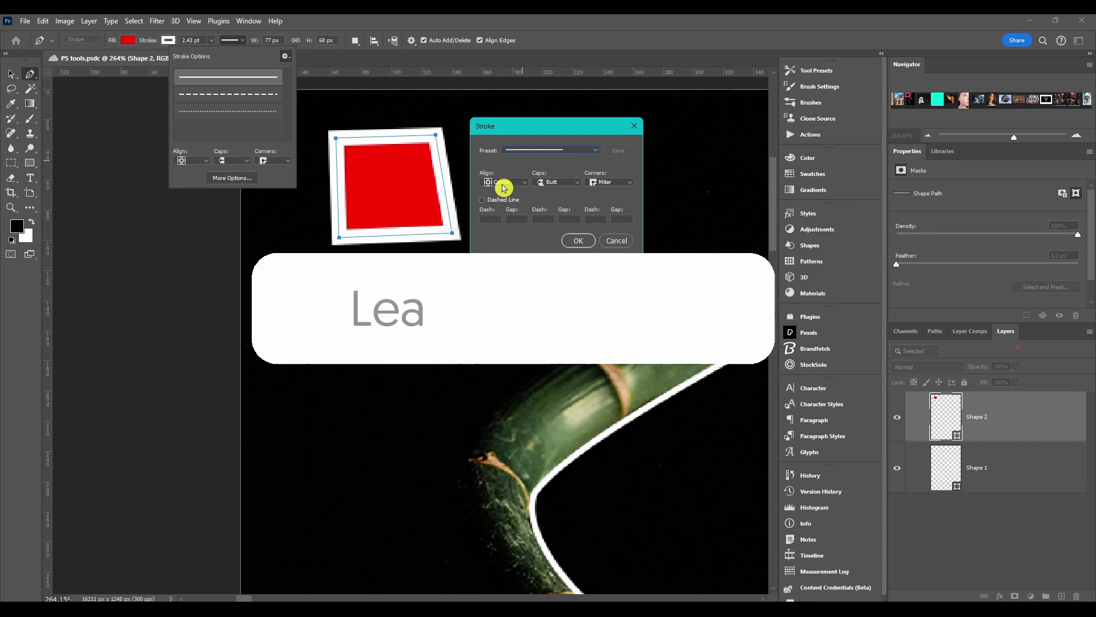
# Step: Try Inside and Outside stroke alignment, then settle on Center
pyautogui.click(503, 182)
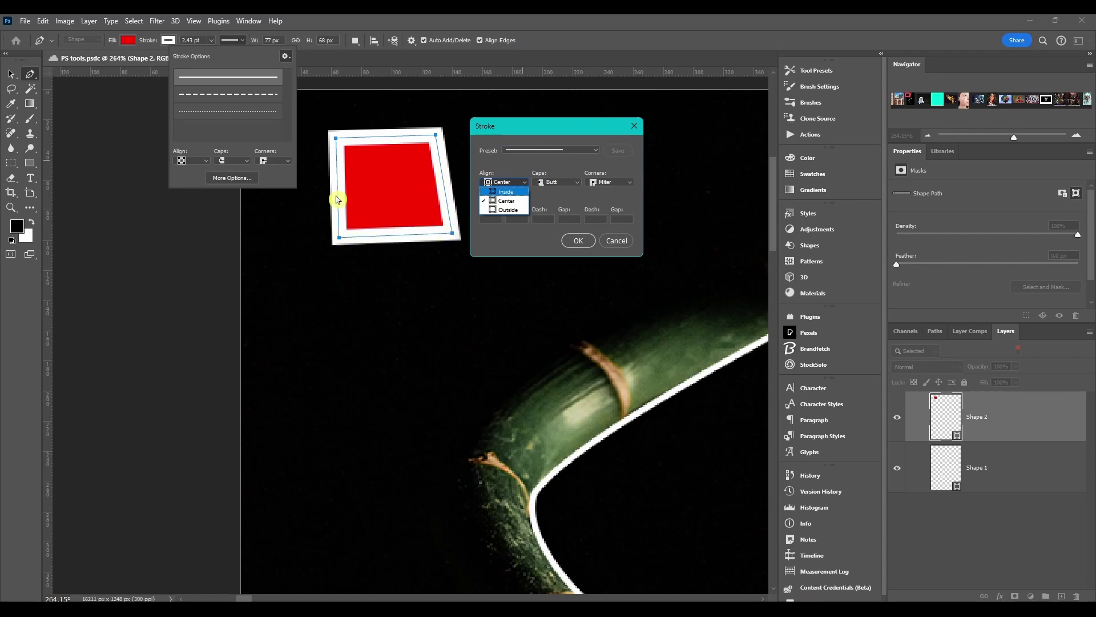
pyautogui.click(506, 192)
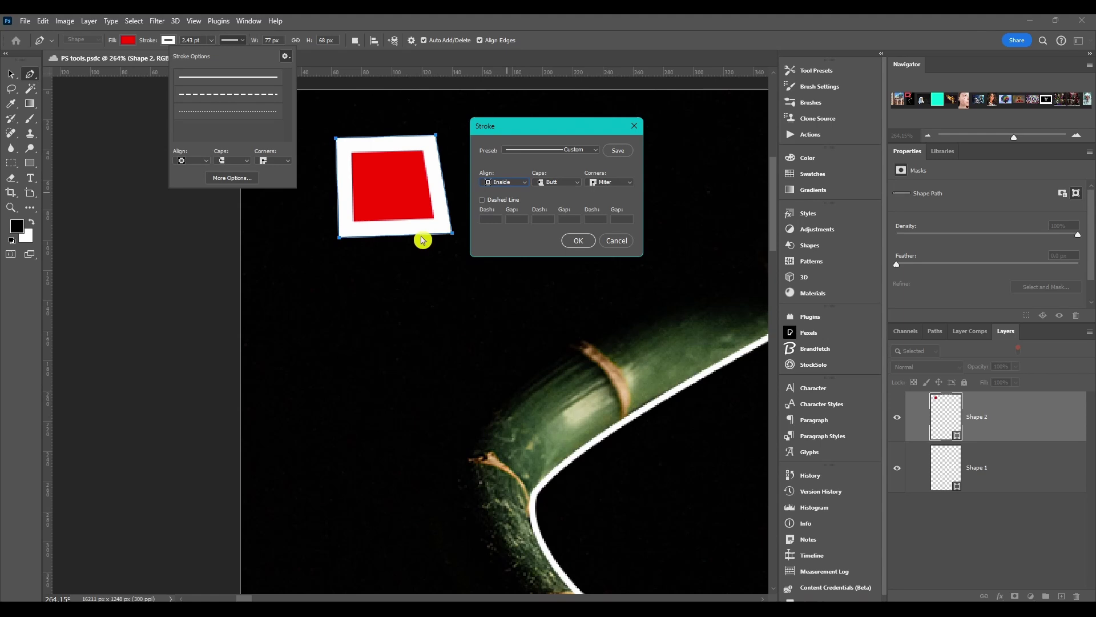
pyautogui.click(495, 182)
pyautogui.click(500, 210)
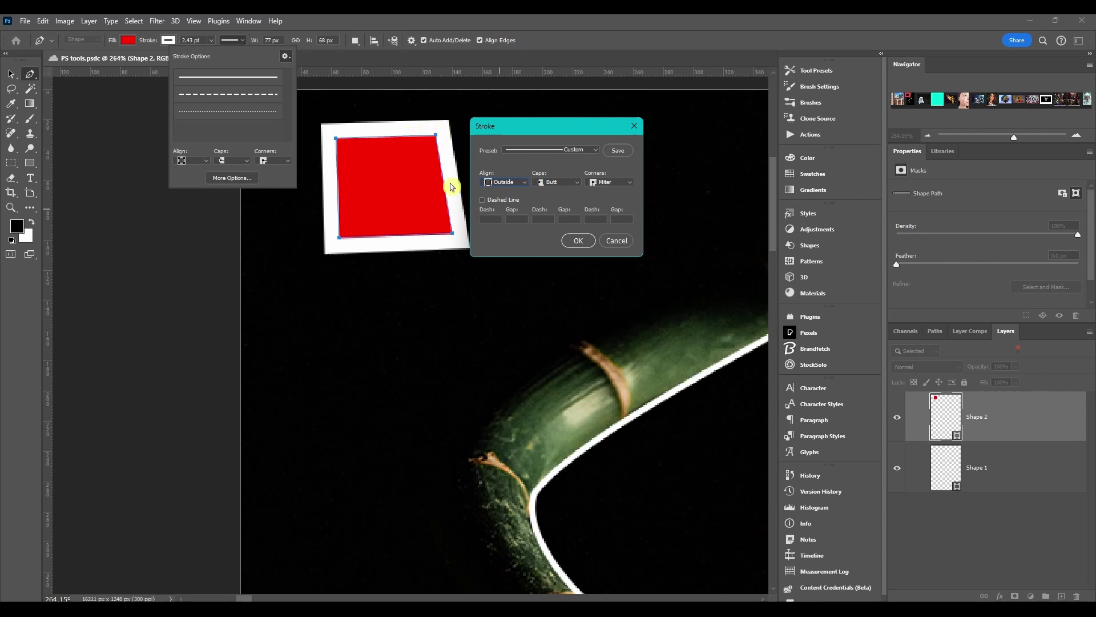
pyautogui.click(505, 182)
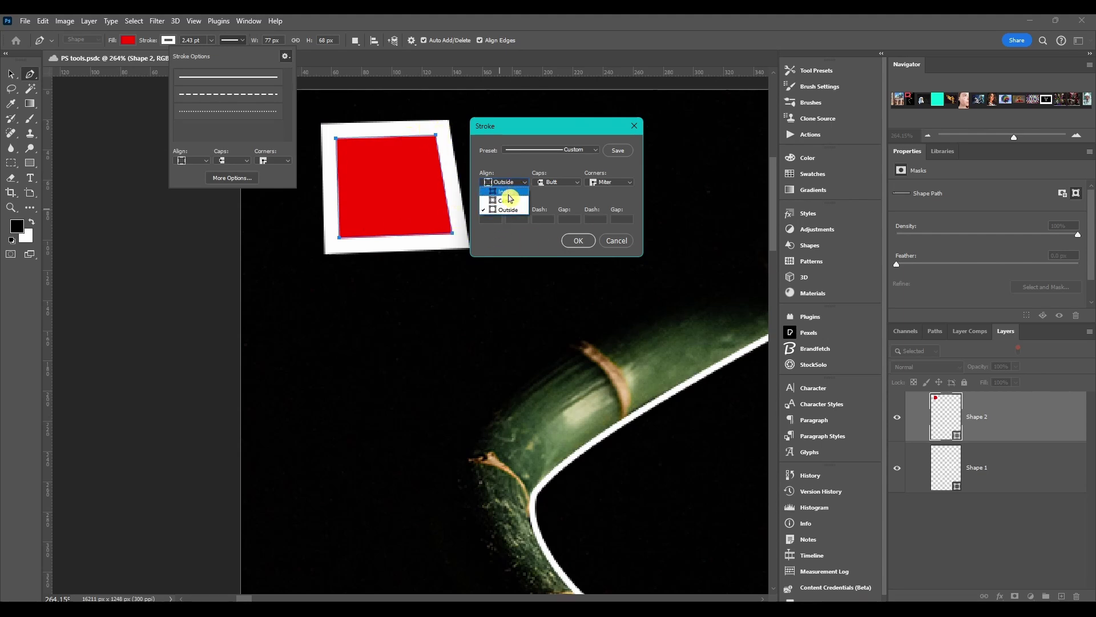
pyautogui.click(503, 197)
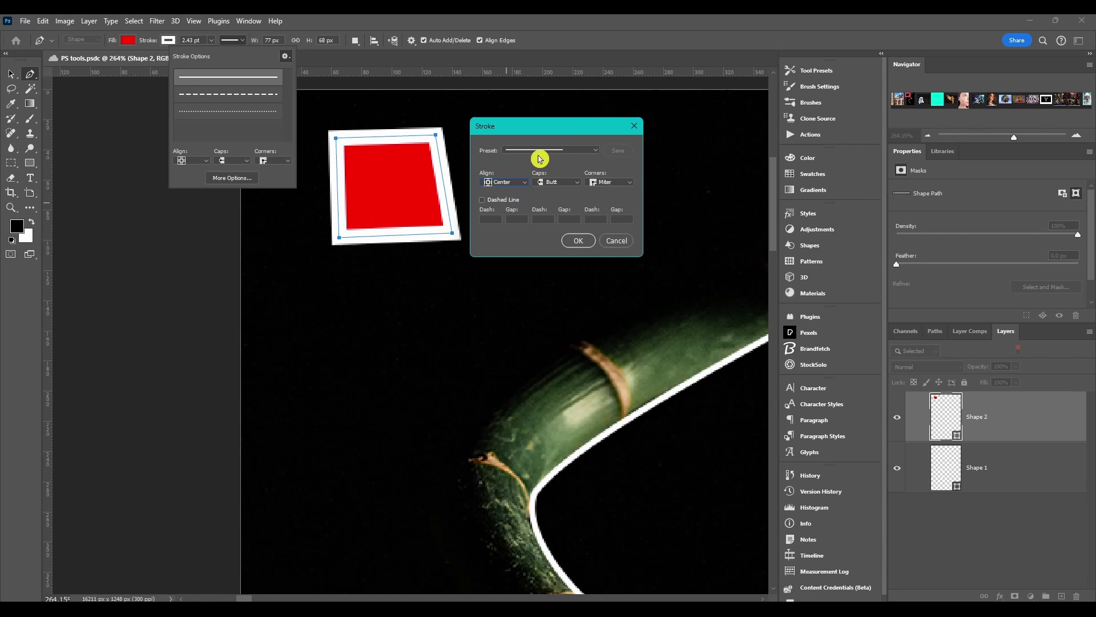
pyautogui.click(561, 183)
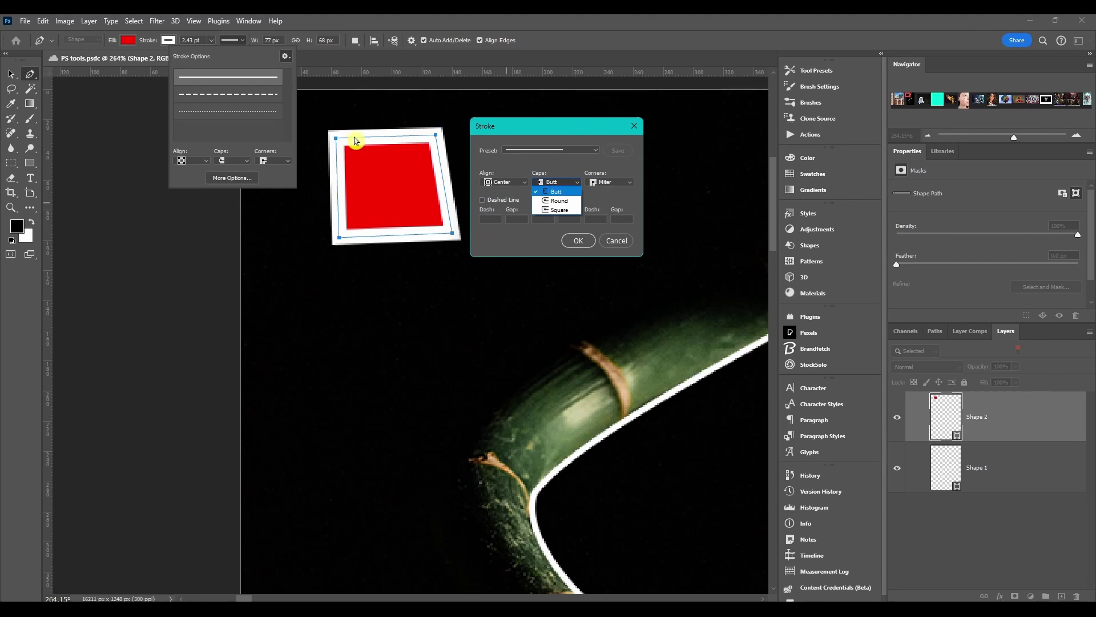
pyautogui.click(563, 195)
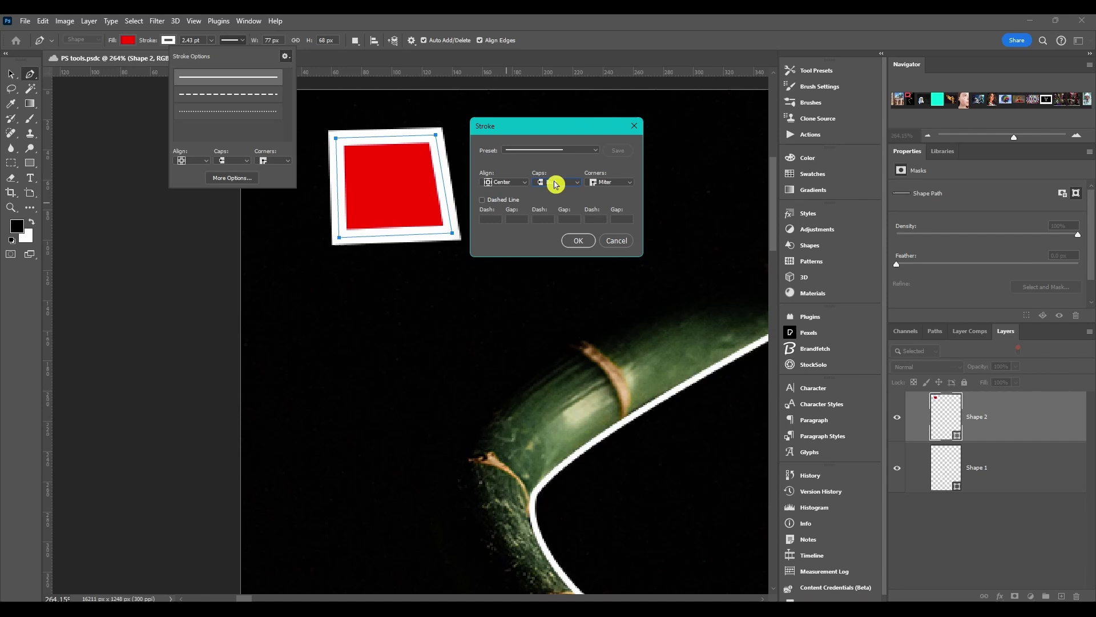
pyautogui.click(557, 181)
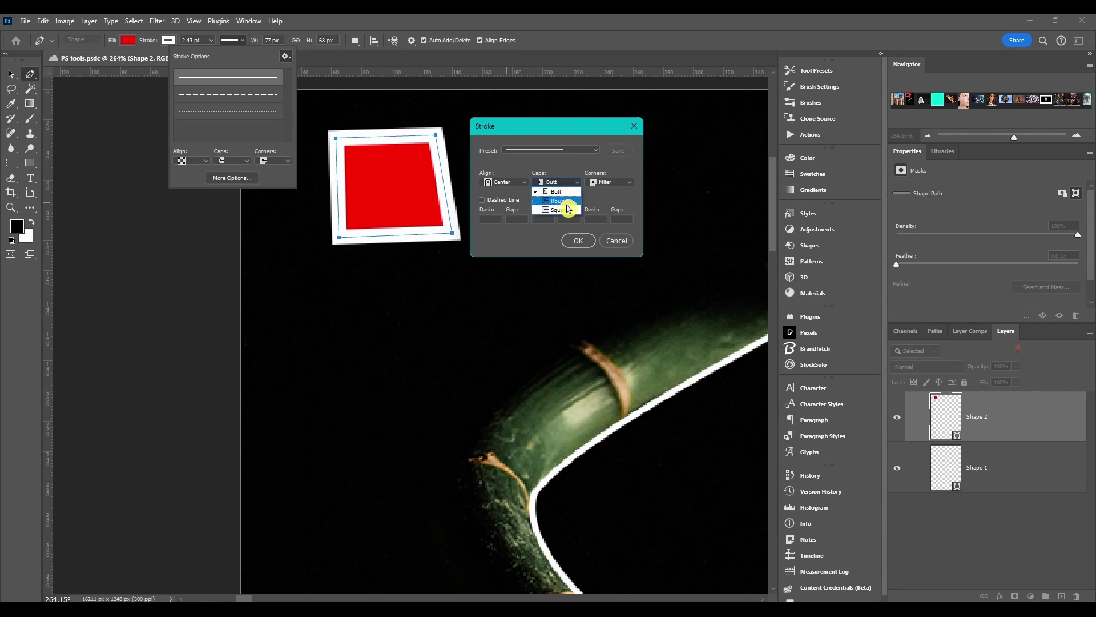
pyautogui.click(565, 177)
pyautogui.click(619, 181)
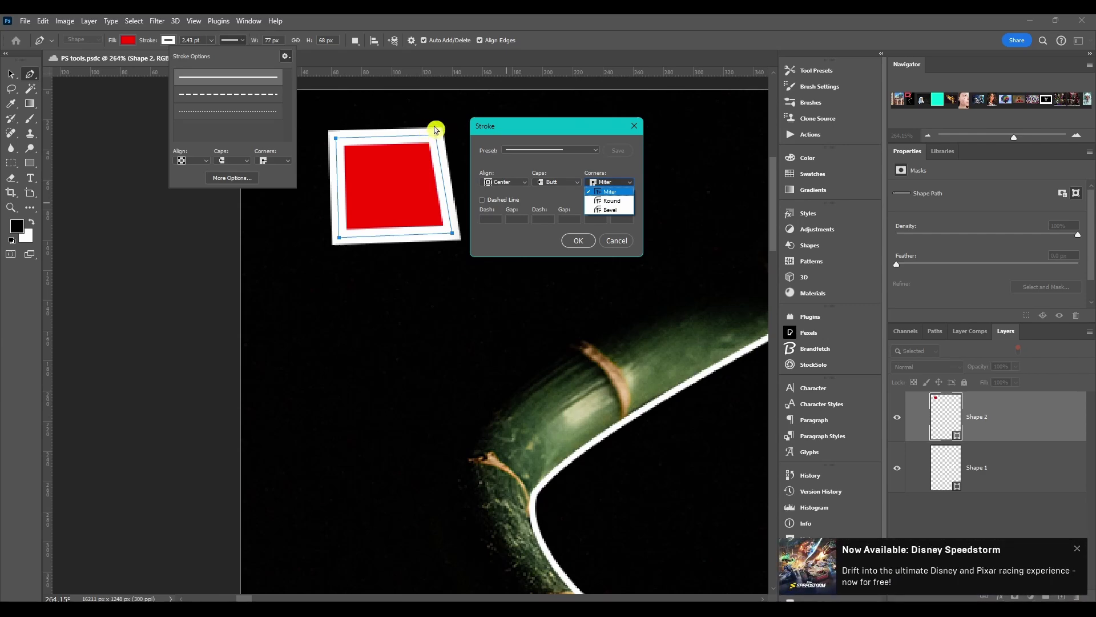
pyautogui.click(610, 201)
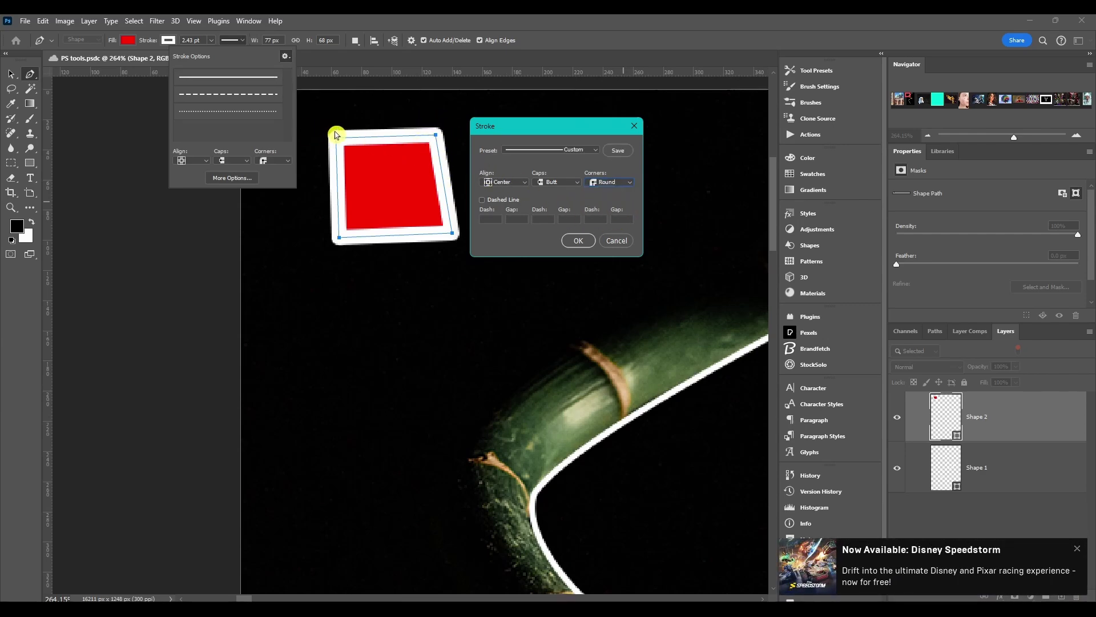
pyautogui.click(608, 186)
pyautogui.click(609, 210)
pyautogui.click(610, 181)
pyautogui.click(612, 193)
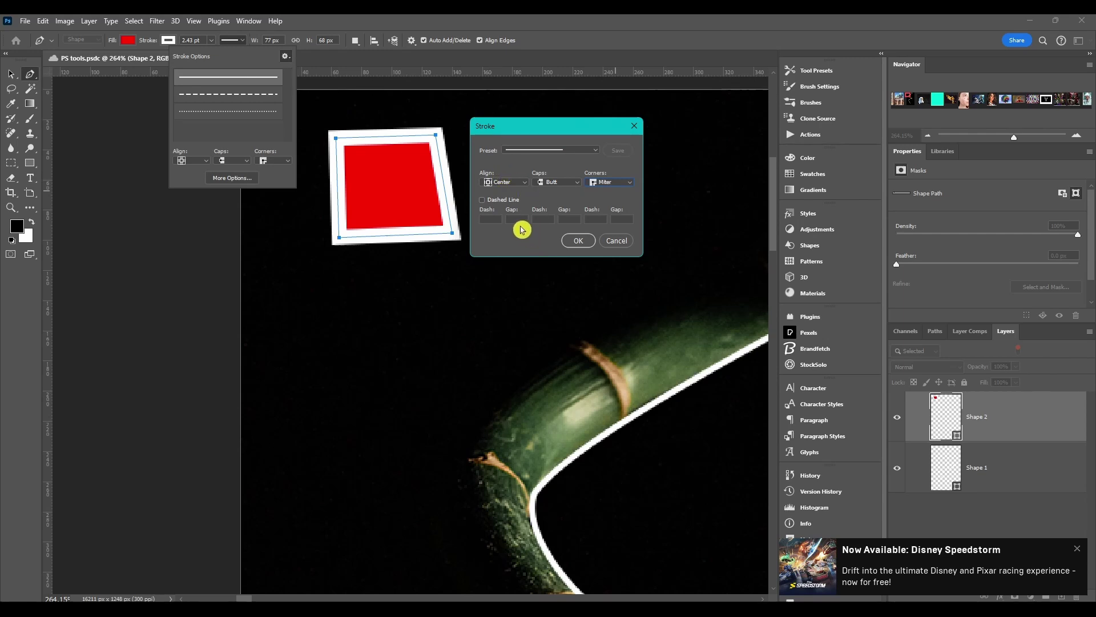
# Step: Turn on Dashed Line and set Dash to 0.5 and Gap to 1
pyautogui.click(482, 200)
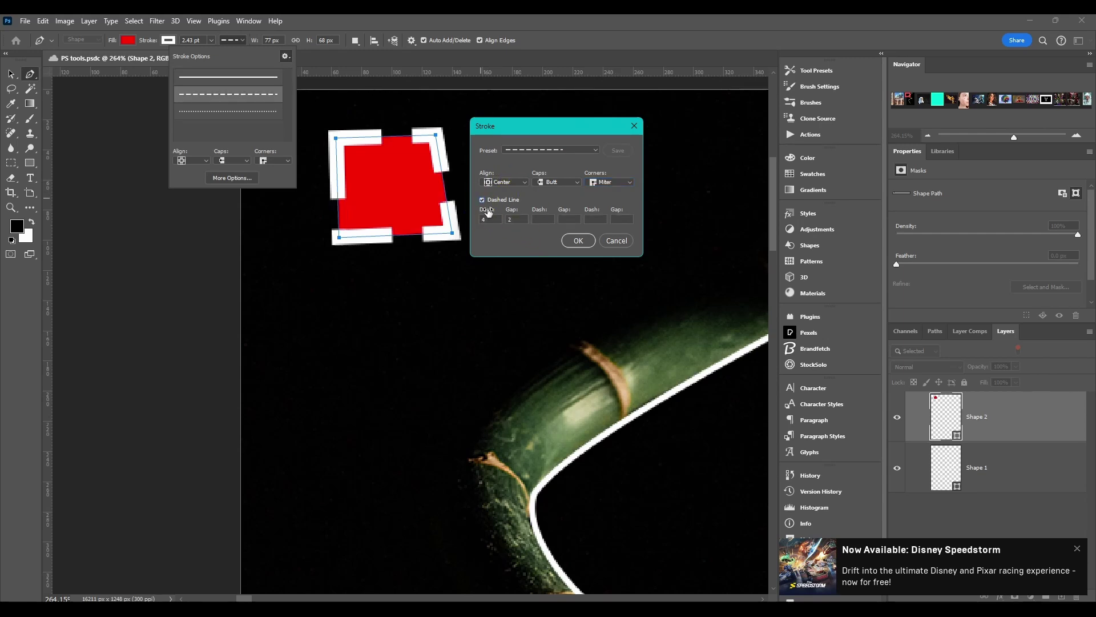
pyautogui.click(483, 214)
pyautogui.moveTo(383, 143)
pyautogui.mouseDown()
pyautogui.moveTo(400, 140)
pyautogui.moveTo(382, 137)
pyautogui.moveTo(503, 225)
pyautogui.moveTo(285, 189)
pyautogui.mouseUp()
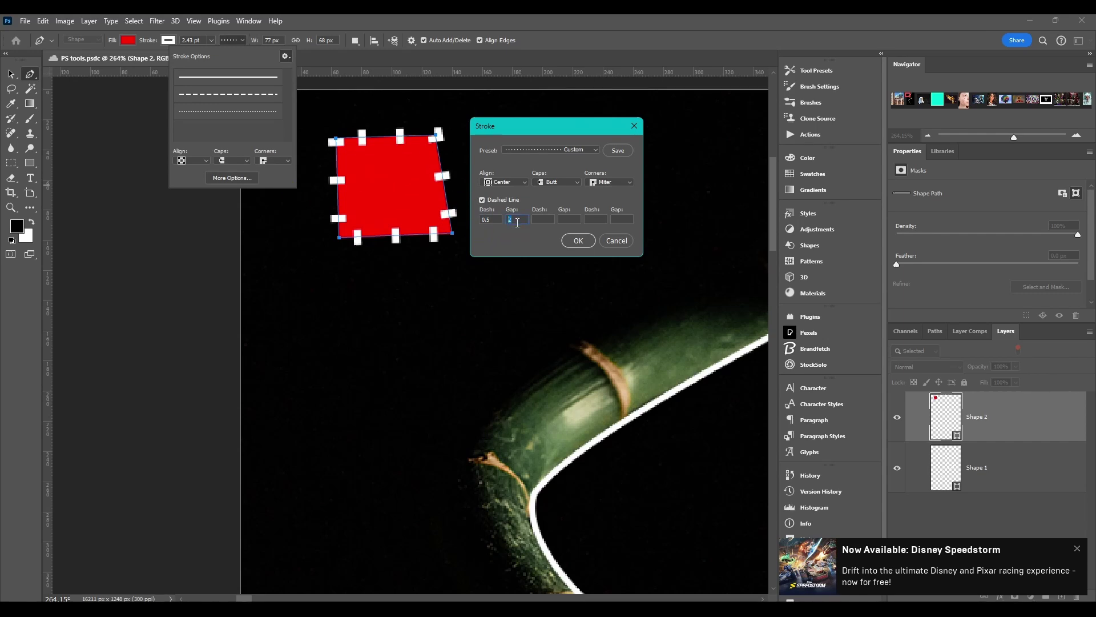
pyautogui.write('1')
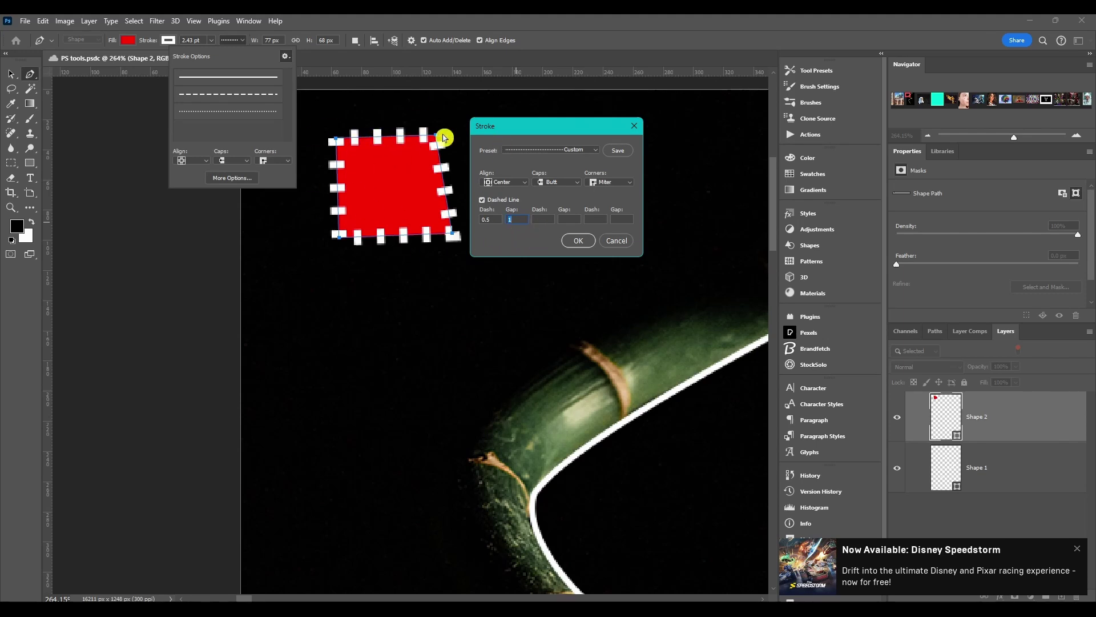
pyautogui.click(541, 220)
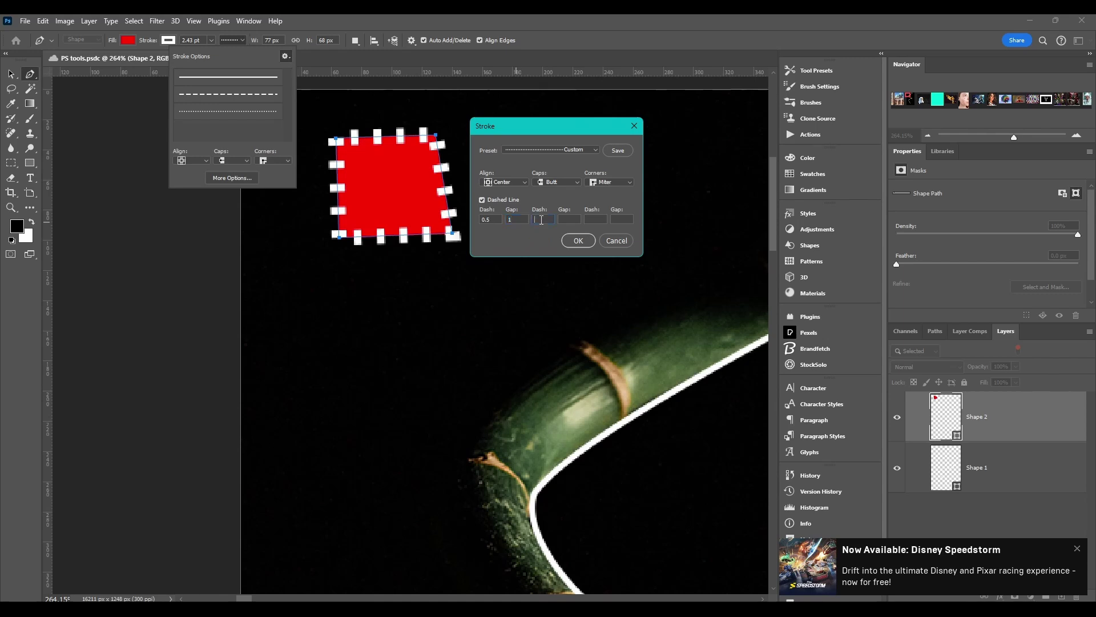
# Step: Save the dotted stroke as a new preset and close the Stroke dialog without applying it
pyautogui.click(624, 153)
pyautogui.press('Escape')
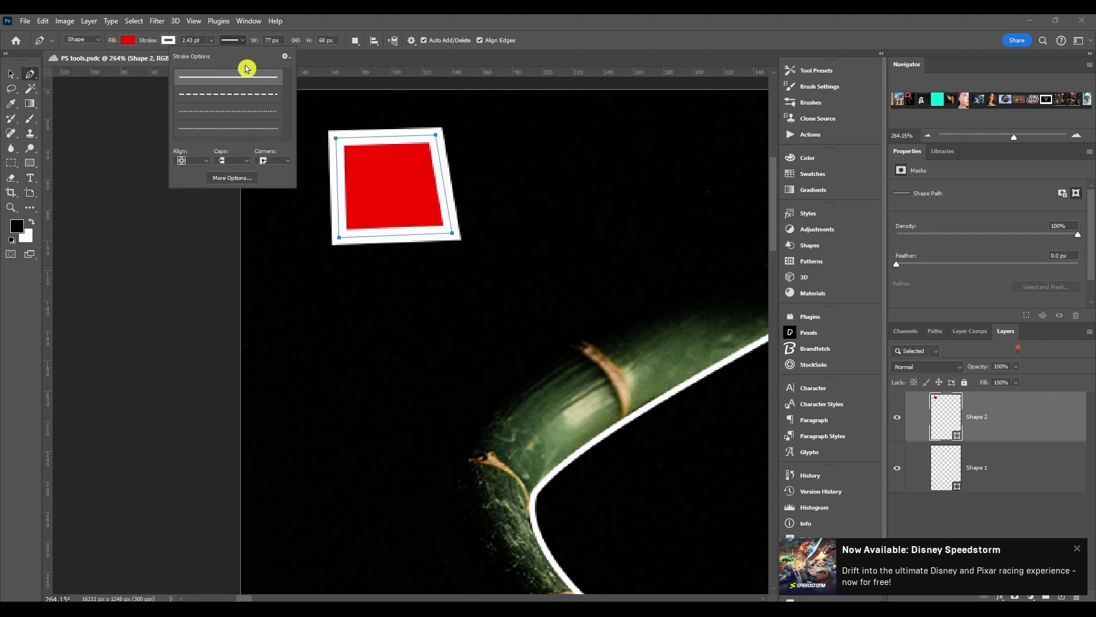
pyautogui.click(288, 57)
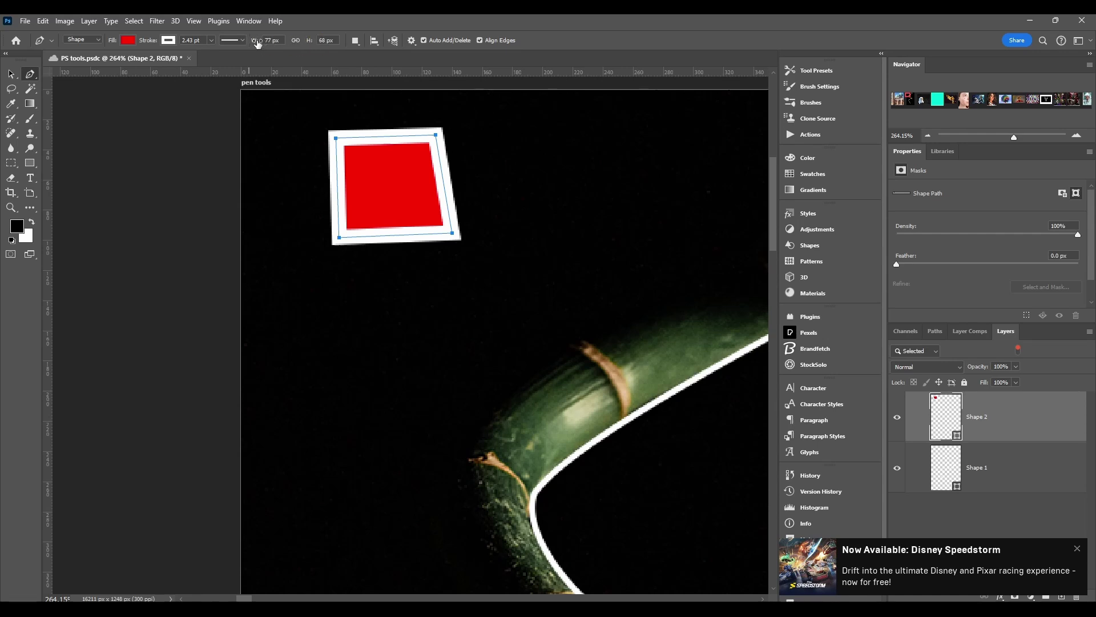
# Step: Set the square's height to 111 px, link W and H, and scale it to 186 × 161.31 px
pyautogui.moveTo(253, 44); pyautogui.dragTo(271, 43)
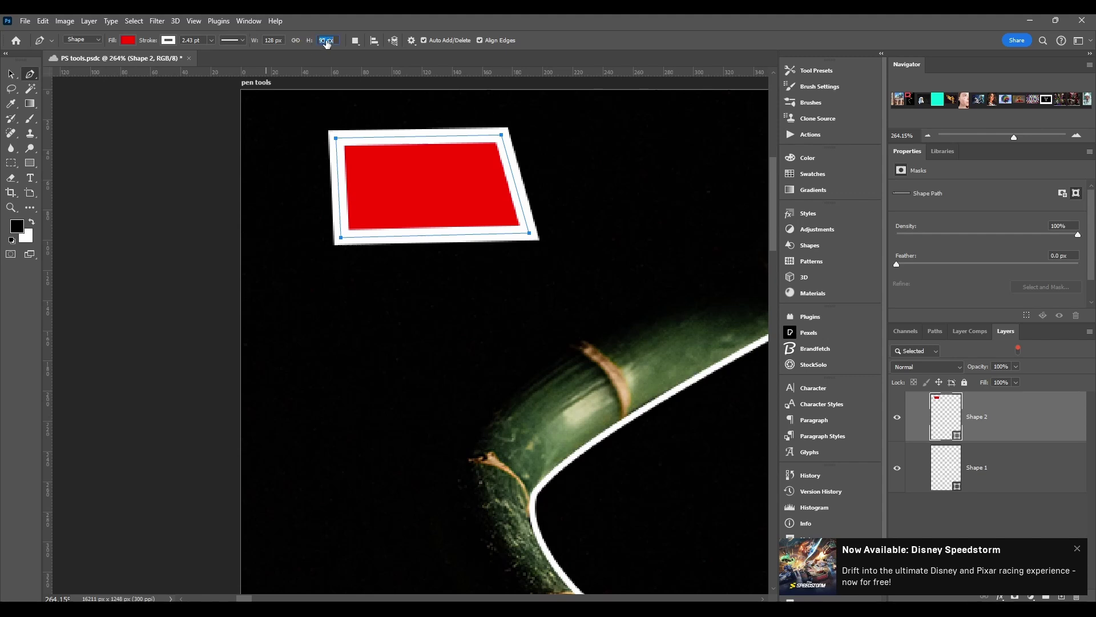
pyautogui.write('111')
pyautogui.press('Return')
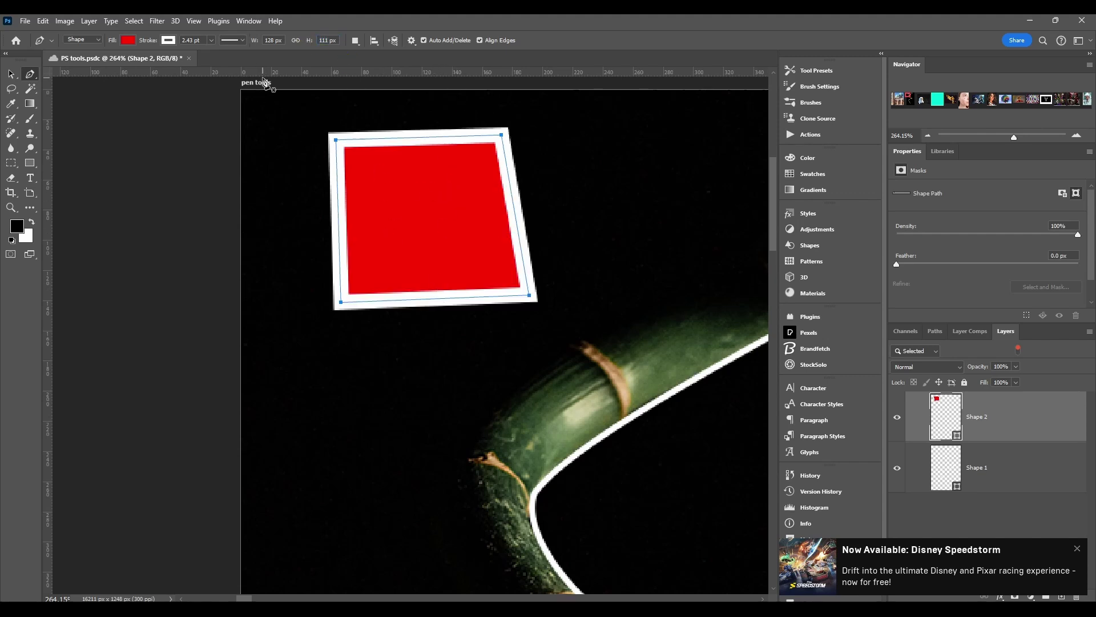
pyautogui.click(298, 44)
pyautogui.moveTo(253, 44); pyautogui.dragTo(306, 61)
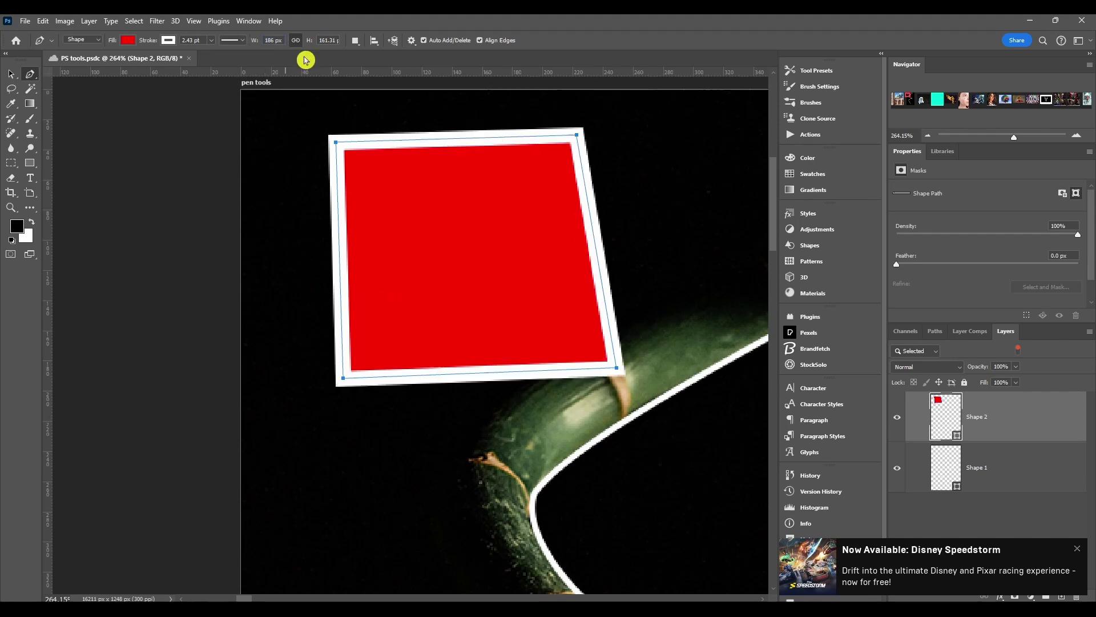
pyautogui.click(296, 46)
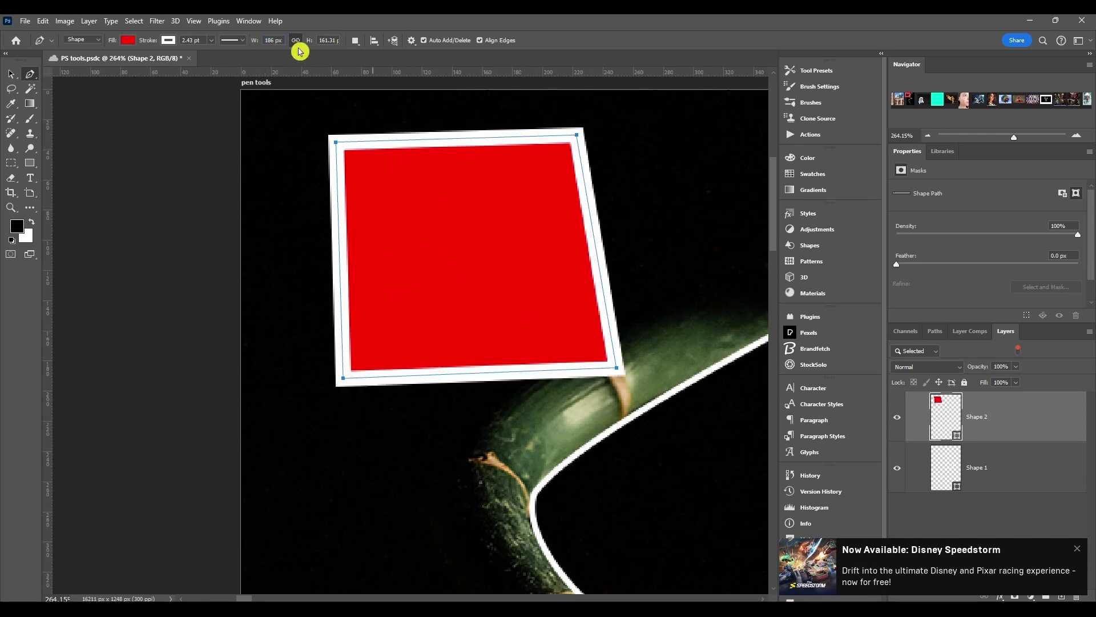
# Step: Set the path operation so new shapes combine with the existing shape
pyautogui.click(356, 44)
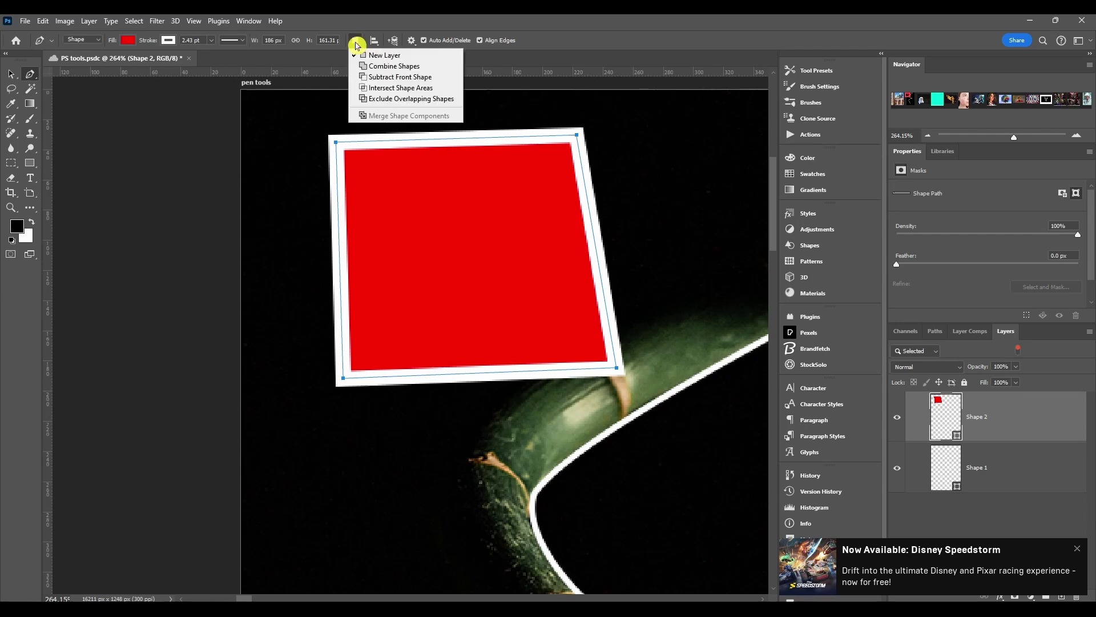
pyautogui.click(372, 67)
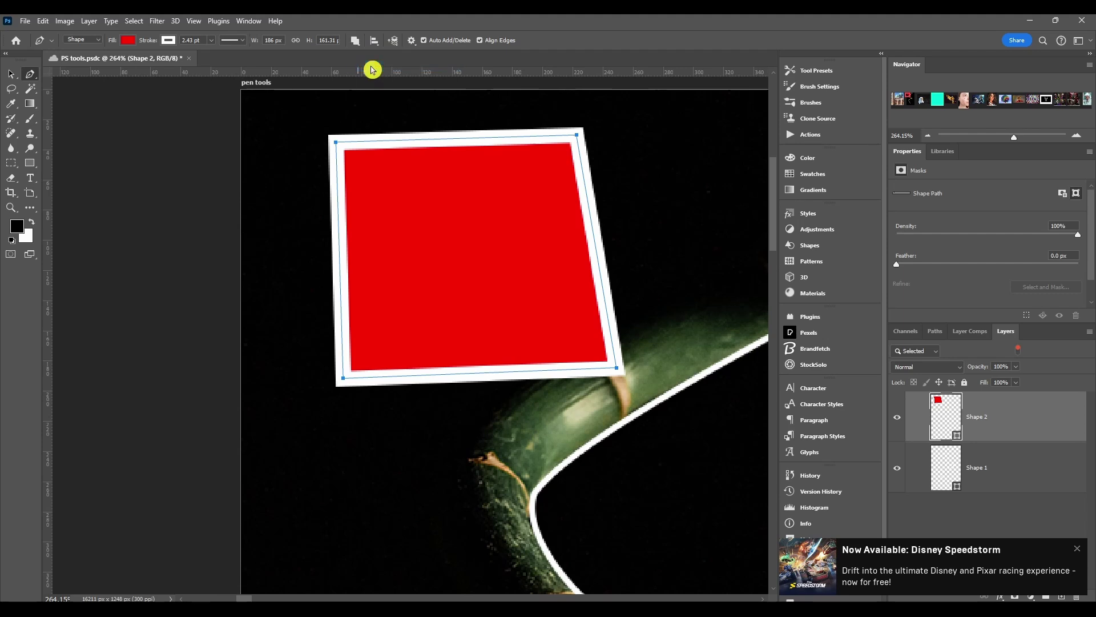
pyautogui.click(354, 41)
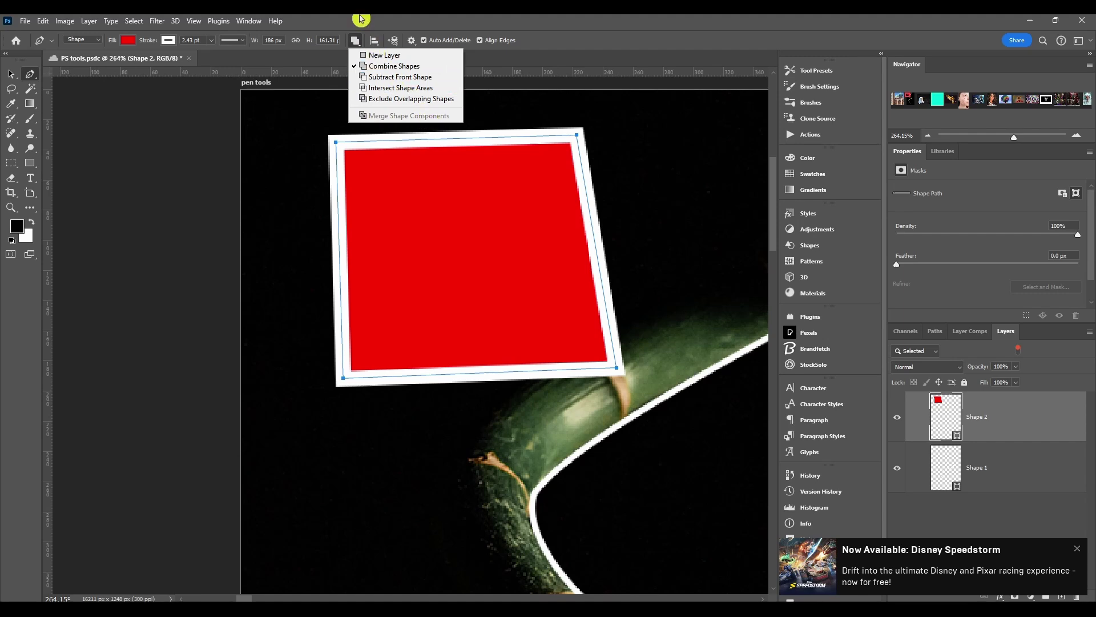
pyautogui.click(374, 45)
# Step: Review the path alignment and align-to options, then show the Path Arrangement choices
pyautogui.click(374, 43)
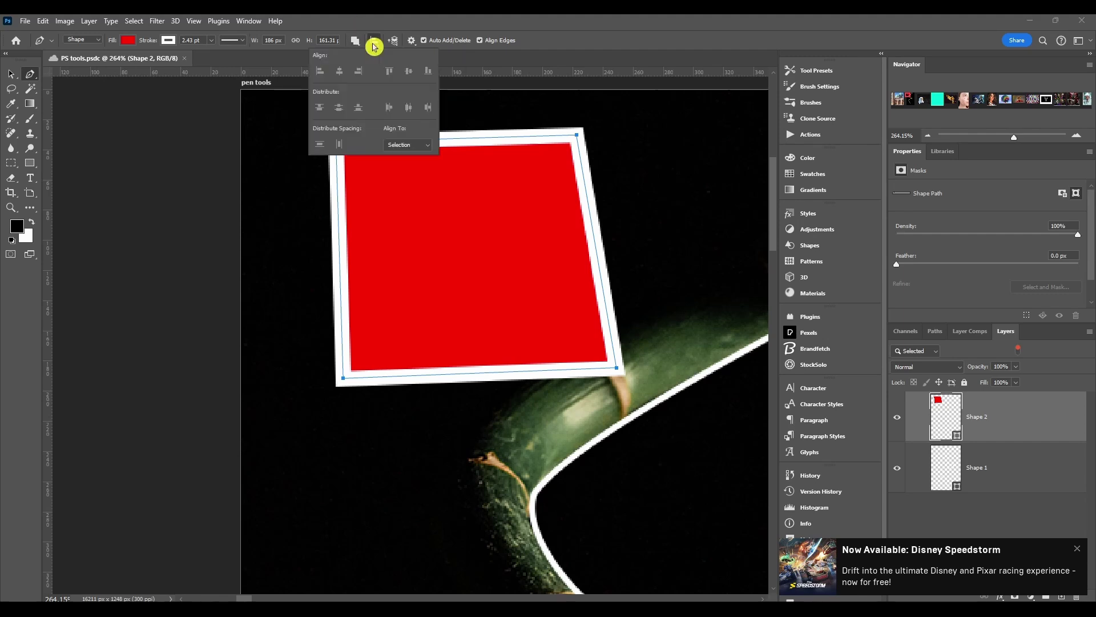
pyautogui.click(404, 146)
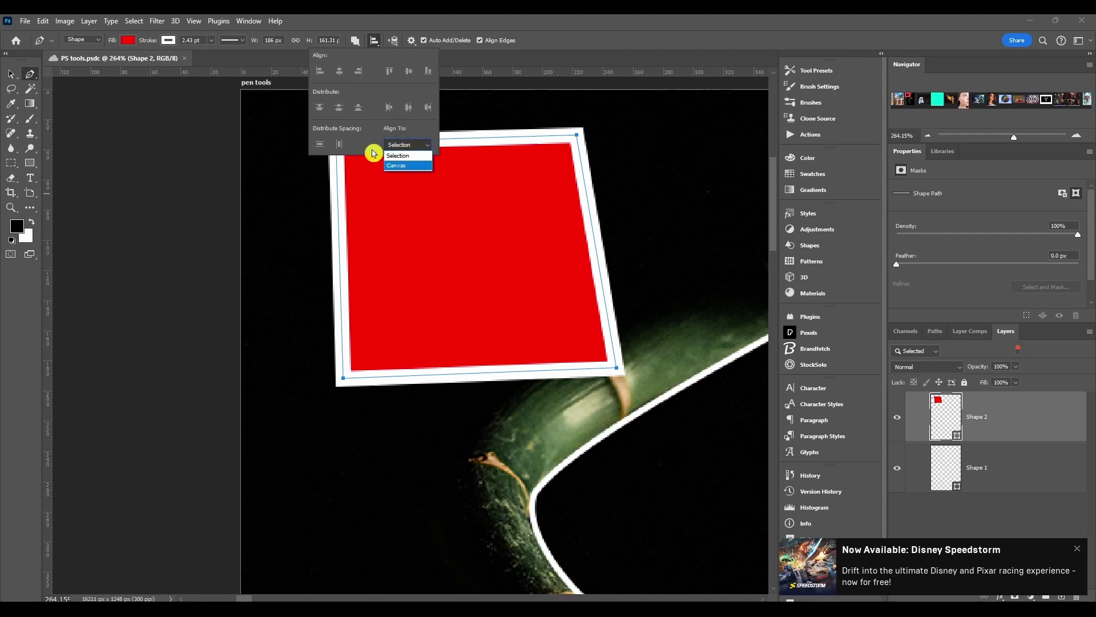
pyautogui.click(375, 40)
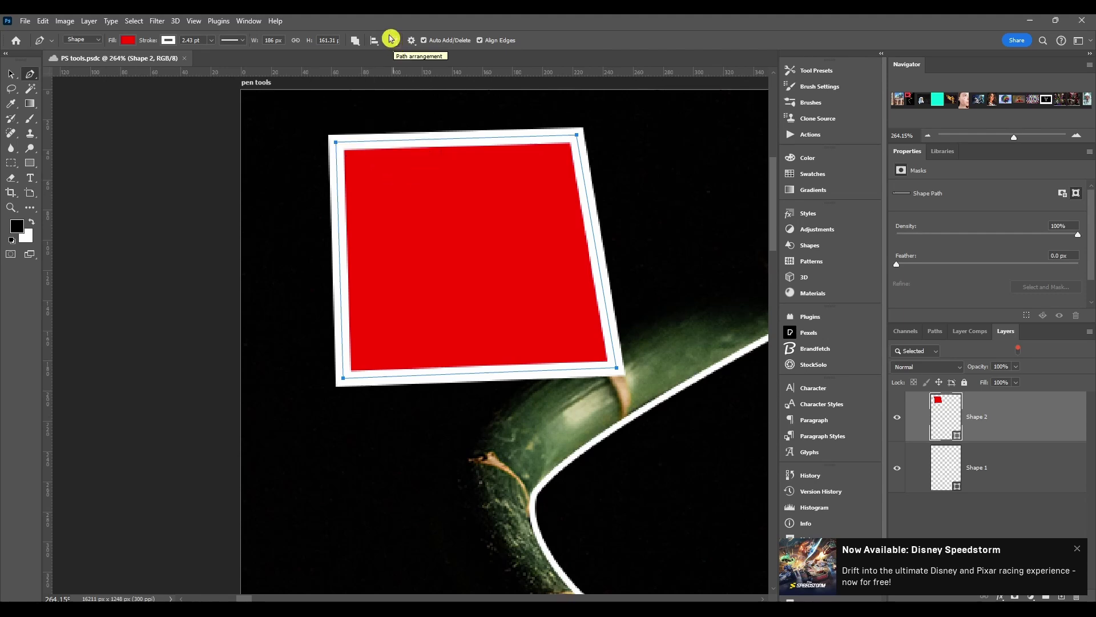
pyautogui.click(393, 43)
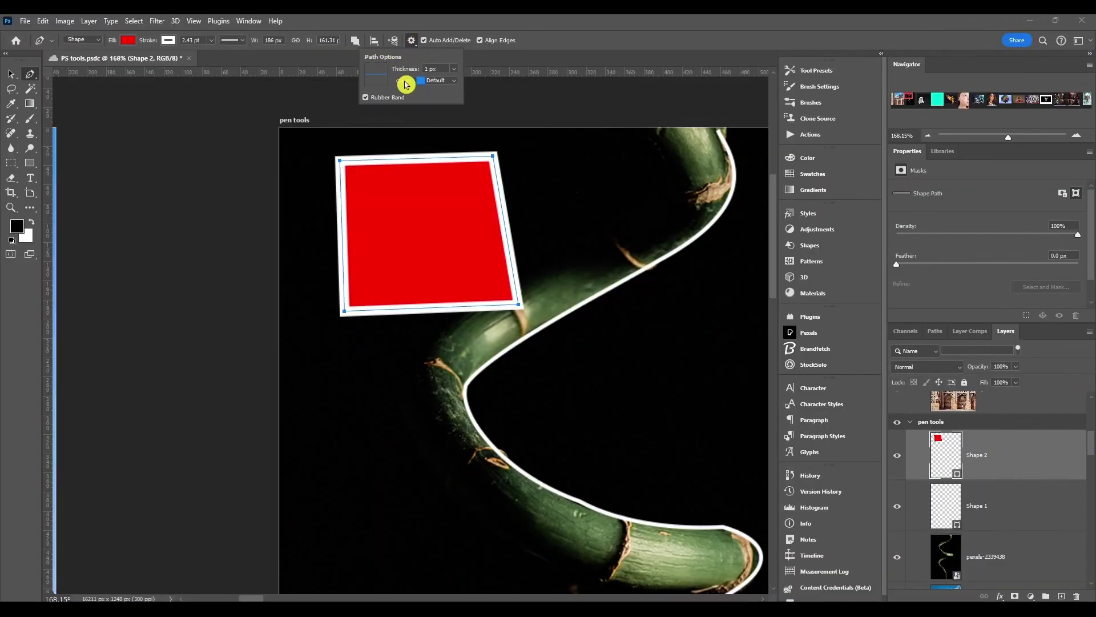
# Step: Try path outline thicknesses of 3 px and 0.5 px in Path Options
pyautogui.press('Return')
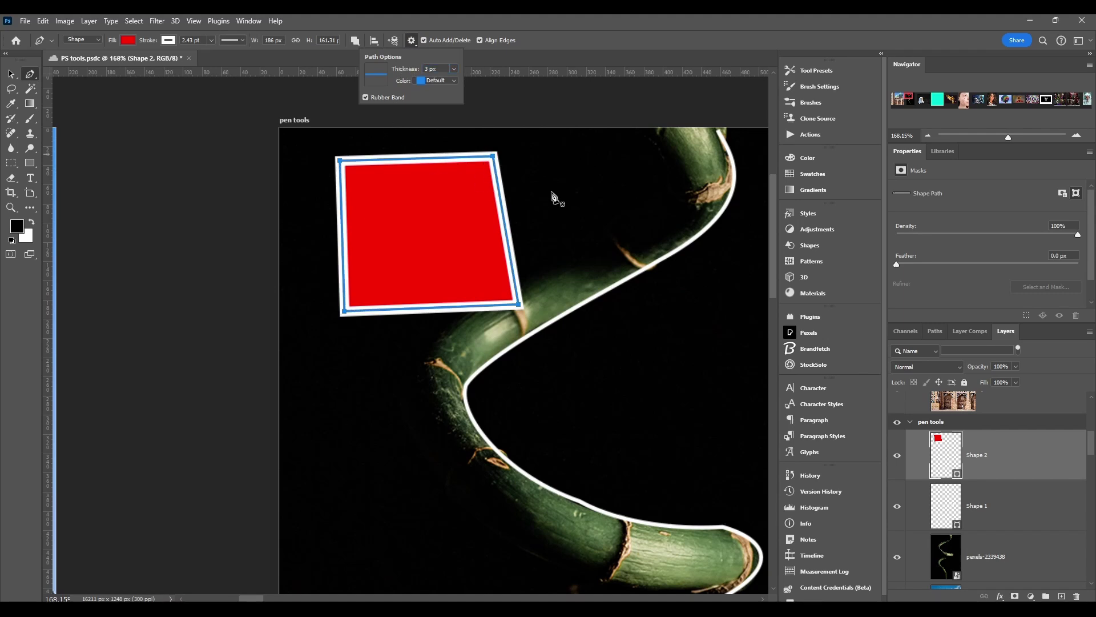
pyautogui.moveTo(409, 96); pyautogui.dragTo(415, 61)
pyautogui.scroll(5, 407, 164)
pyautogui.scroll(2, 409, 170)
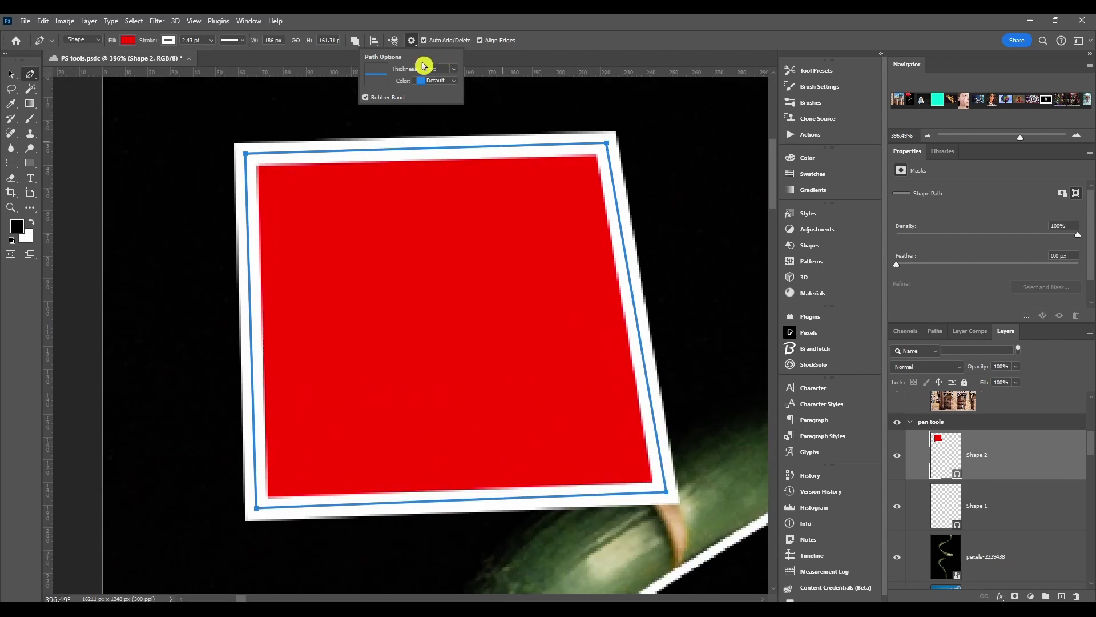
pyautogui.moveTo(411, 71); pyautogui.dragTo(401, 71)
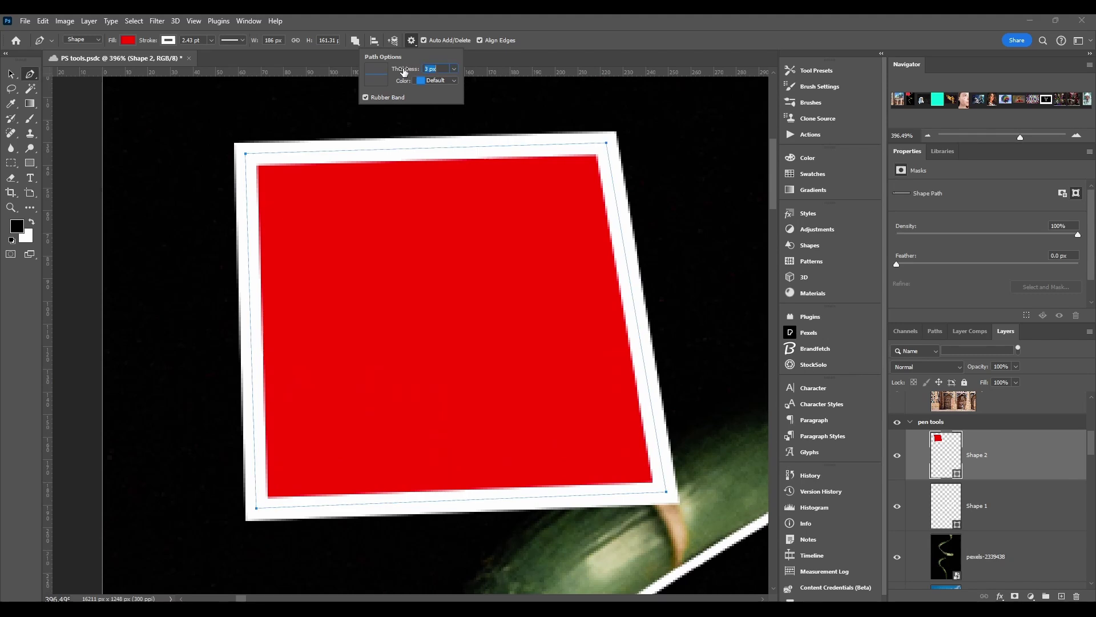
pyautogui.press('Return')
pyautogui.press('Return')
# Step: Try a Magenta path colour, return to Default, and set thickness to 1 px
pyautogui.click(437, 80)
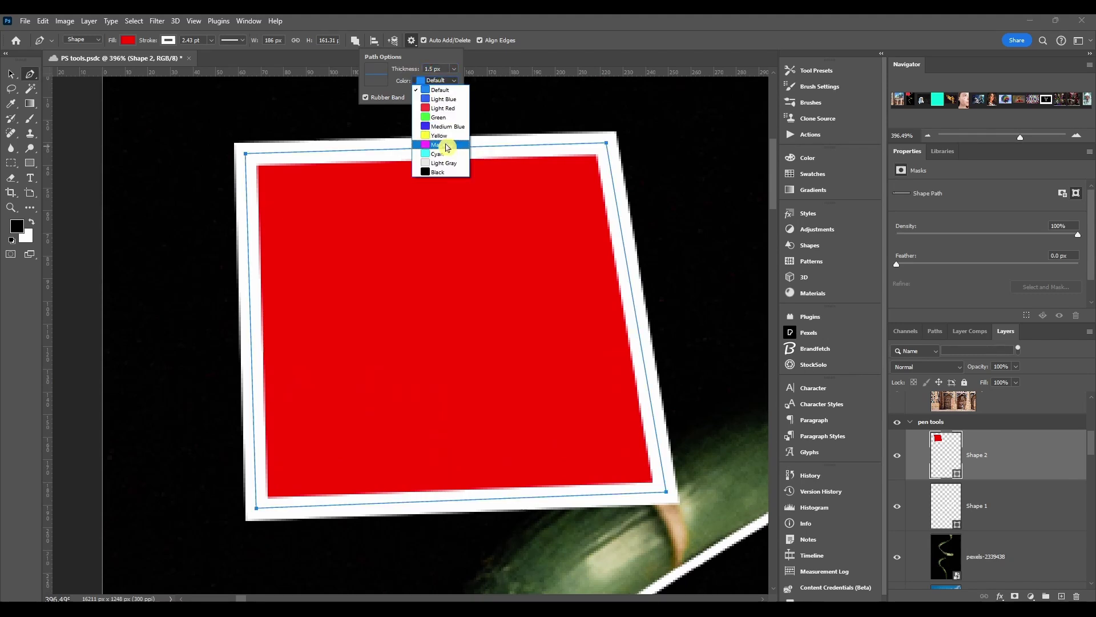
pyautogui.click(447, 145)
pyautogui.click(454, 80)
pyautogui.click(454, 86)
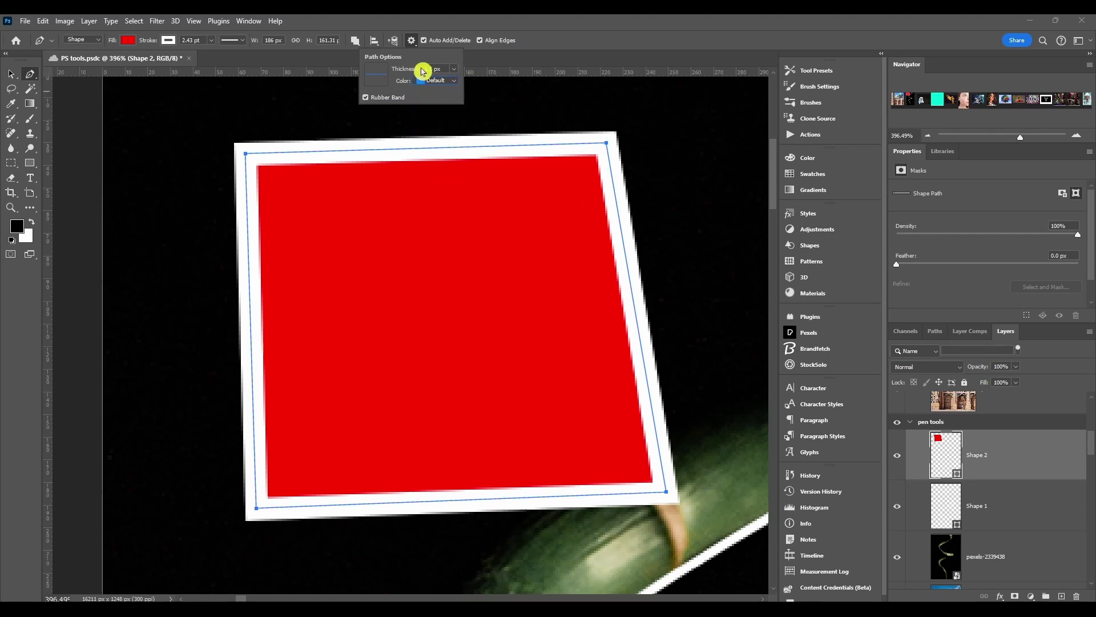
pyautogui.click(455, 71)
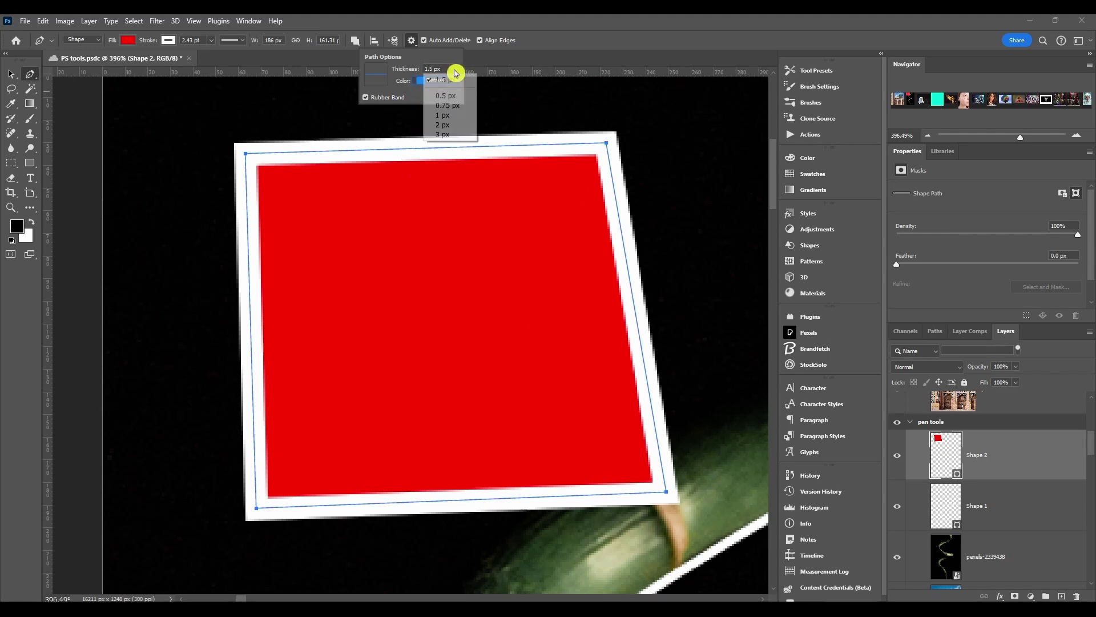
pyautogui.click(448, 115)
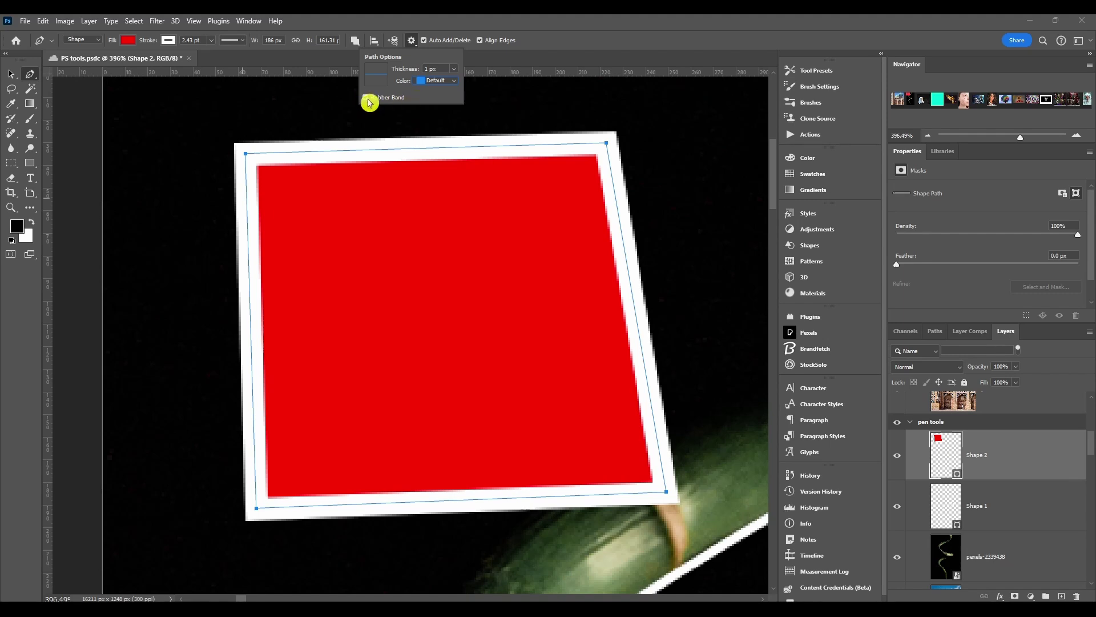
# Step: Draw test anchors above the square, undo one, and turn Rubber Band off
pyautogui.click(175, 108)
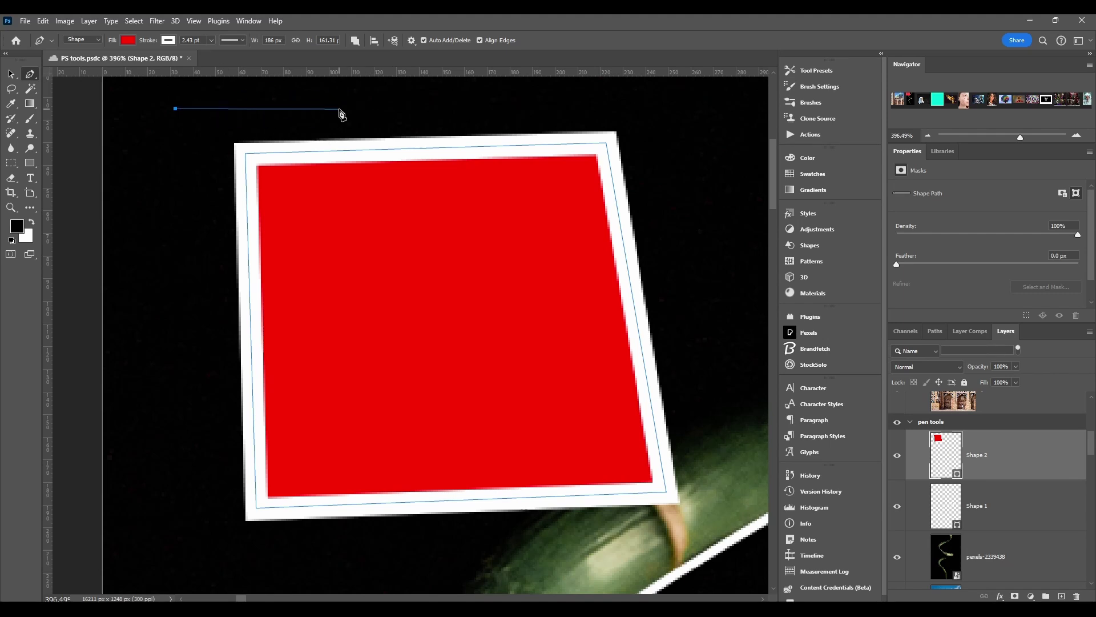
pyautogui.click(341, 108)
pyautogui.hotkey('ctrl', 'z')
pyautogui.click(411, 40)
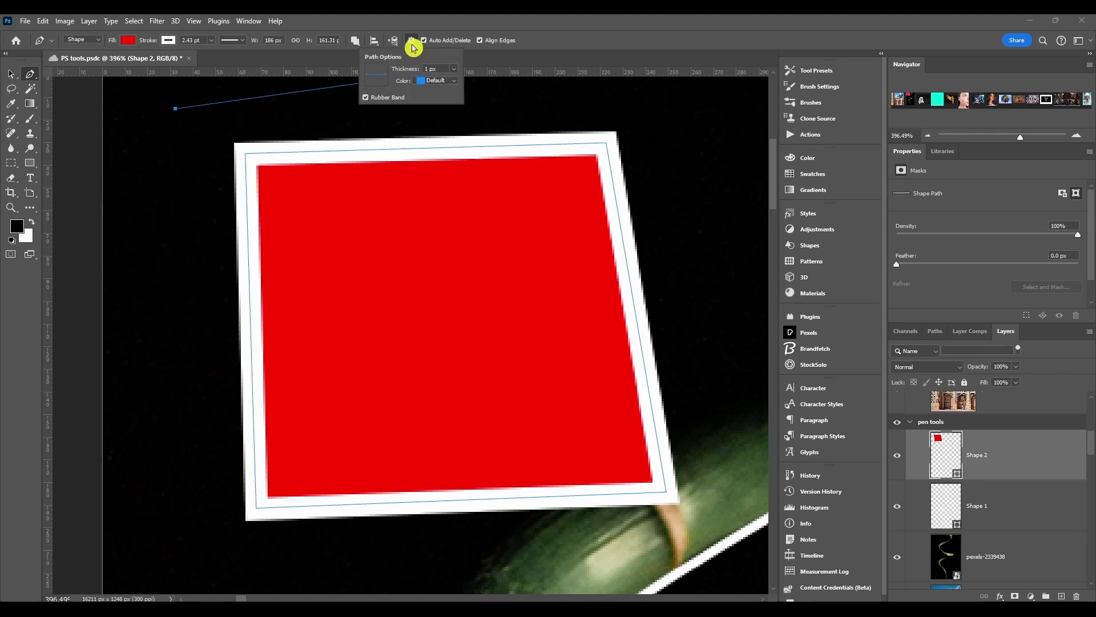
pyautogui.click(366, 97)
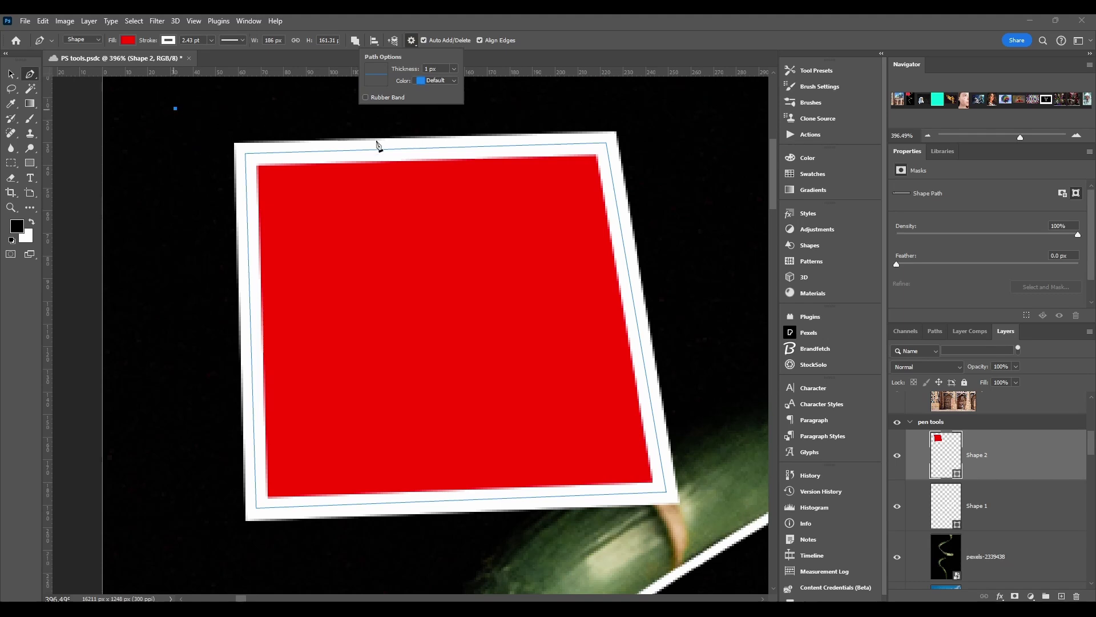
# Step: Draw a small test triangle, turn Rubber Band back on, and undo the test anchors
pyautogui.click(268, 106)
pyautogui.click(183, 186)
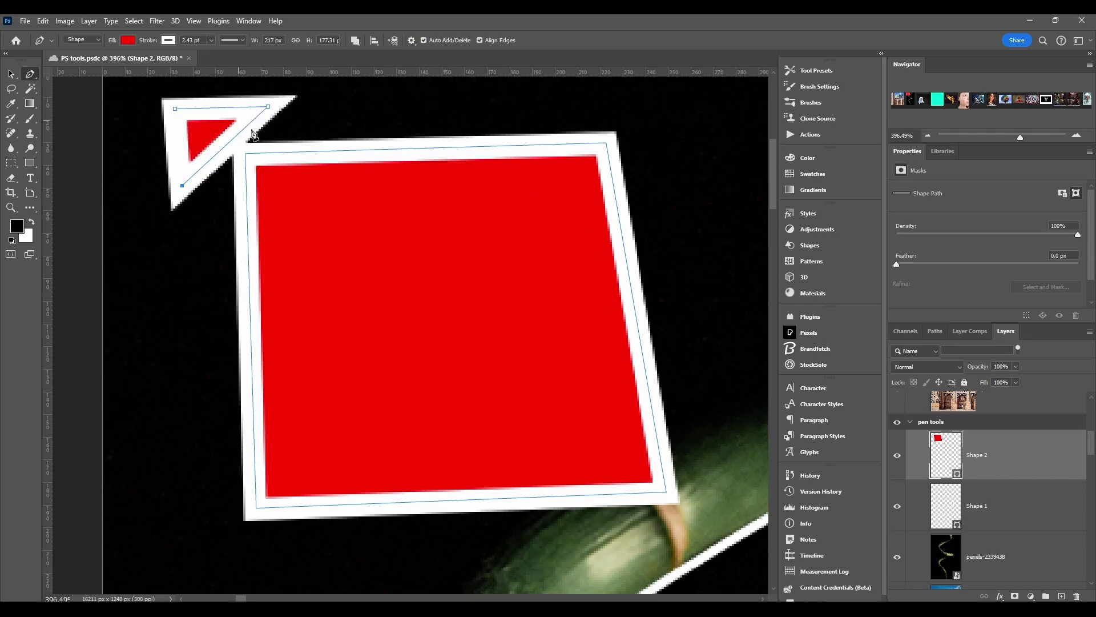
pyautogui.hotkey('ctrl', 'z')
pyautogui.hotkey('ctrl', 'z')
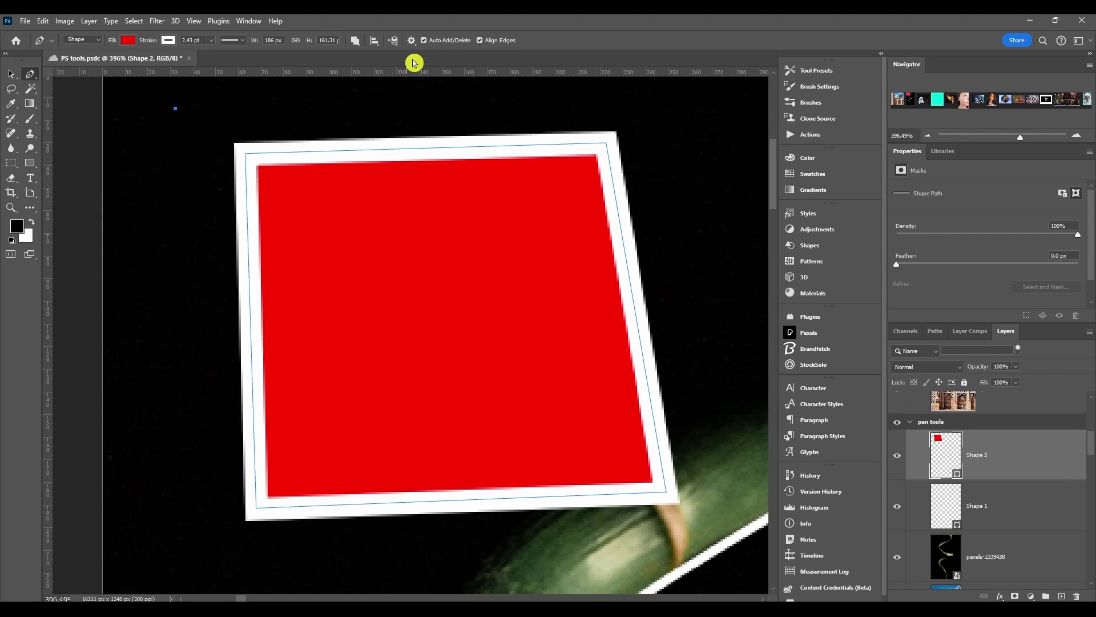
pyautogui.click(411, 40)
pyautogui.click(366, 98)
pyautogui.moveTo(213, 115); pyautogui.dragTo(226, 154)
pyautogui.hotkey('ctrl', 'z')
# Step: Switch the Pen Tool mode from Shape to Path
pyautogui.click(80, 39)
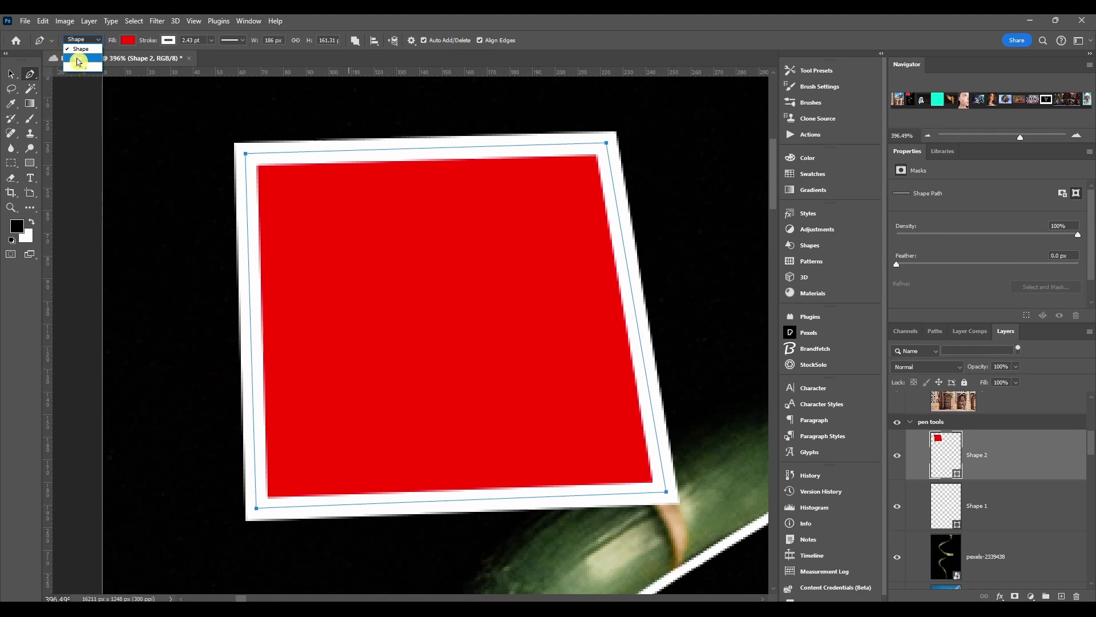
pyautogui.click(78, 62)
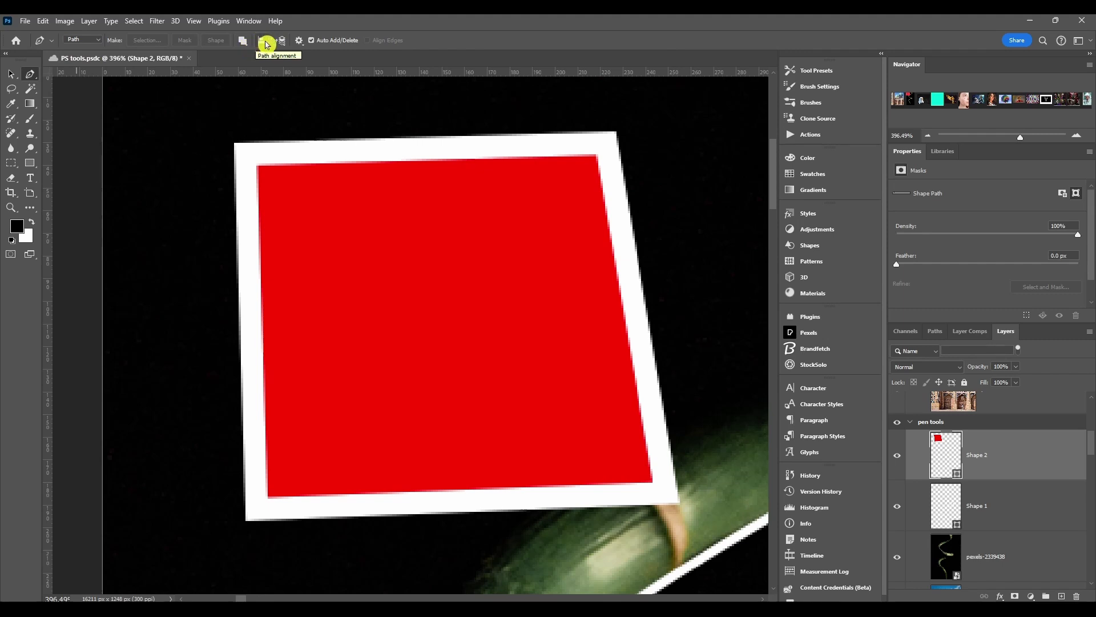
pyautogui.click(298, 42)
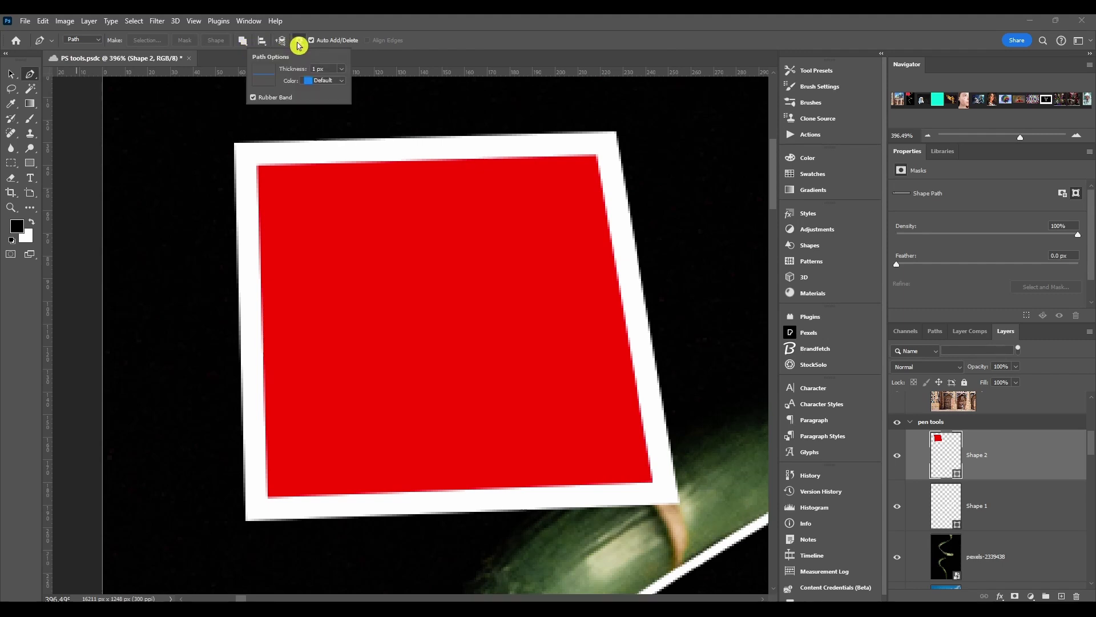
pyautogui.click(299, 41)
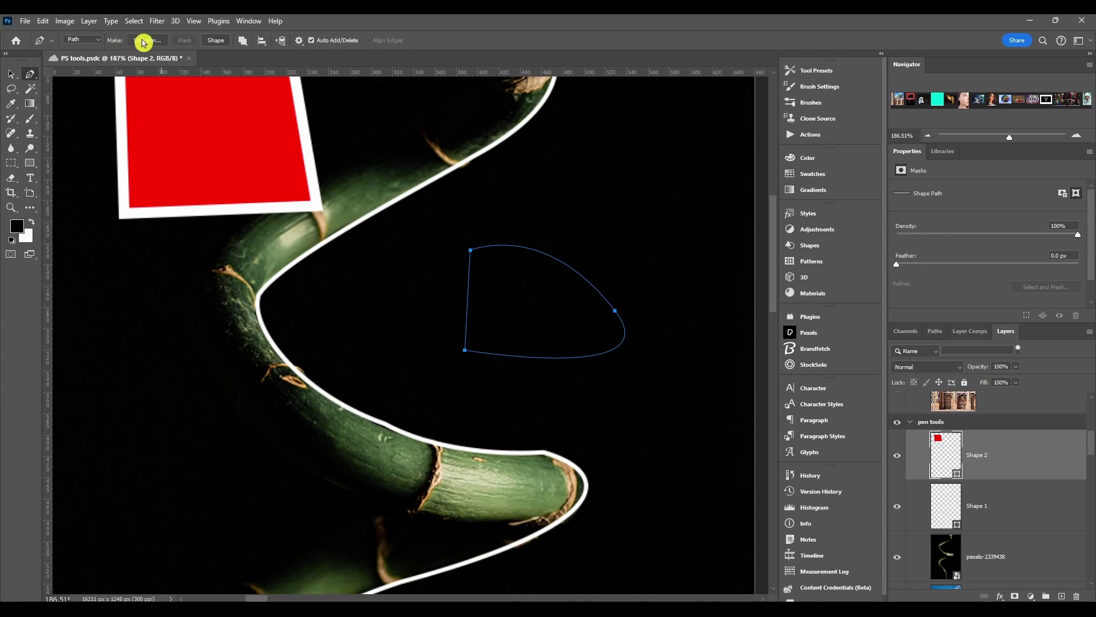
# Step: Convert the path to a selection with Feather 0, then undo to restore the path
pyautogui.click(159, 44)
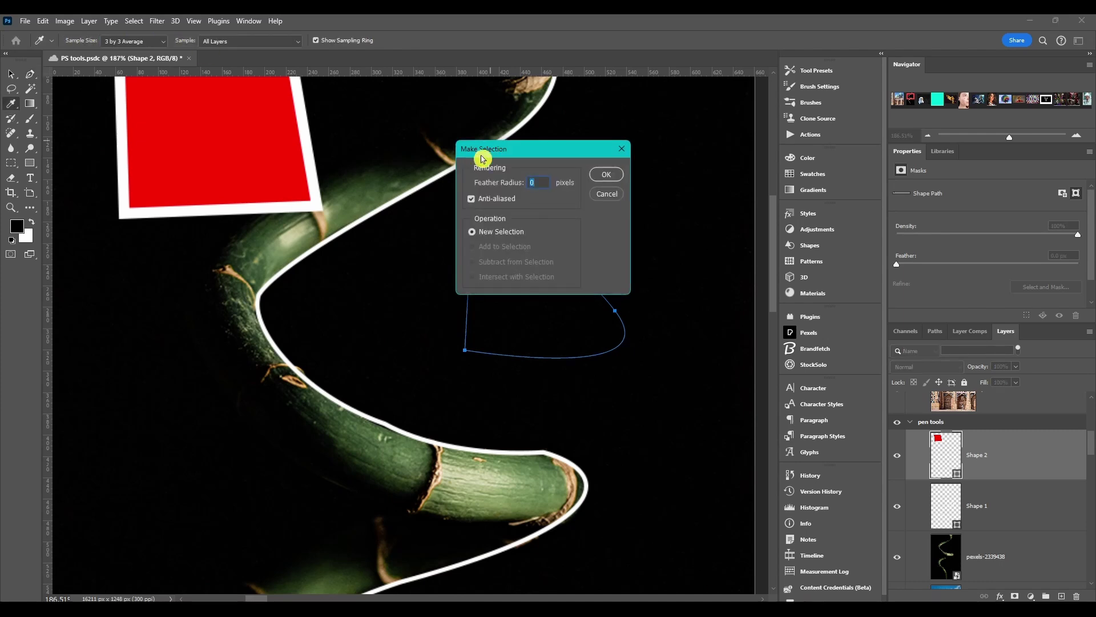
pyautogui.moveTo(504, 152); pyautogui.dragTo(276, 201)
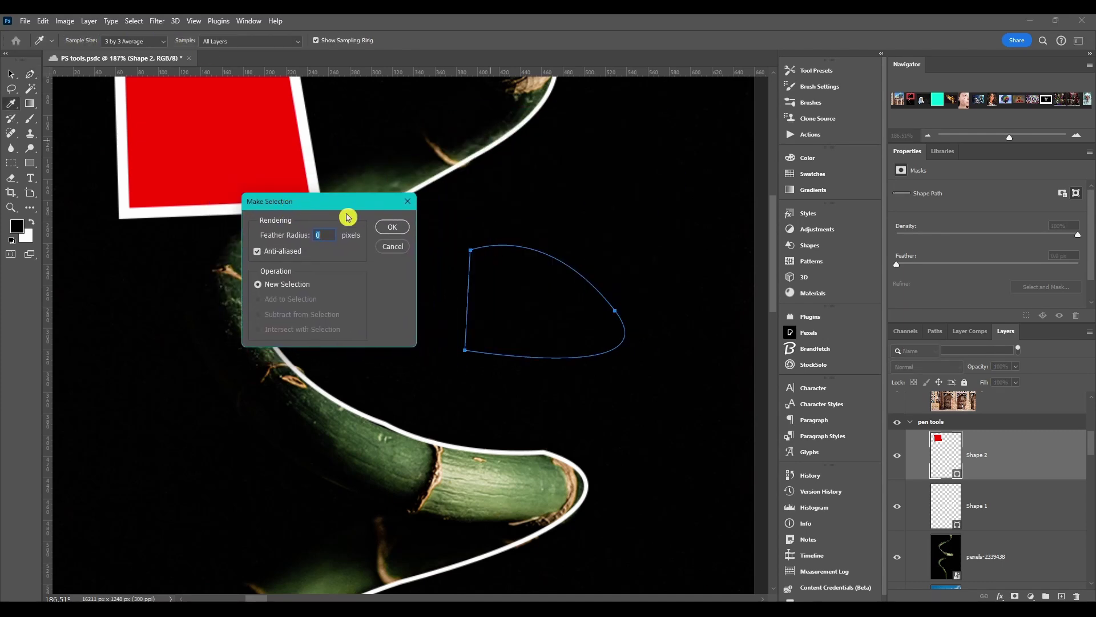
pyautogui.click(261, 253)
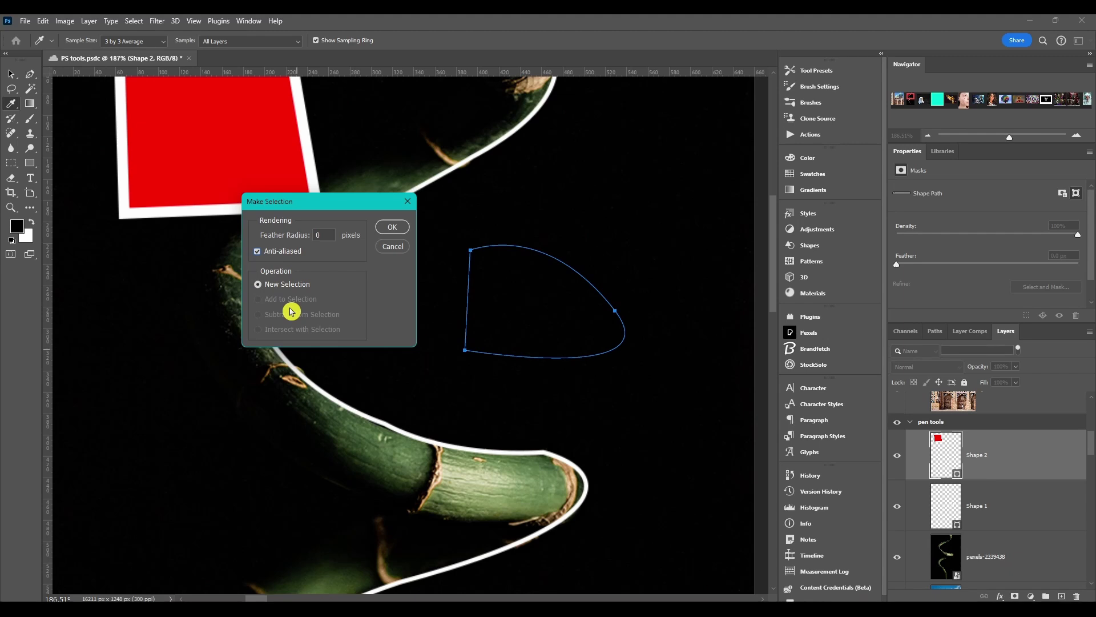
pyautogui.click(392, 229)
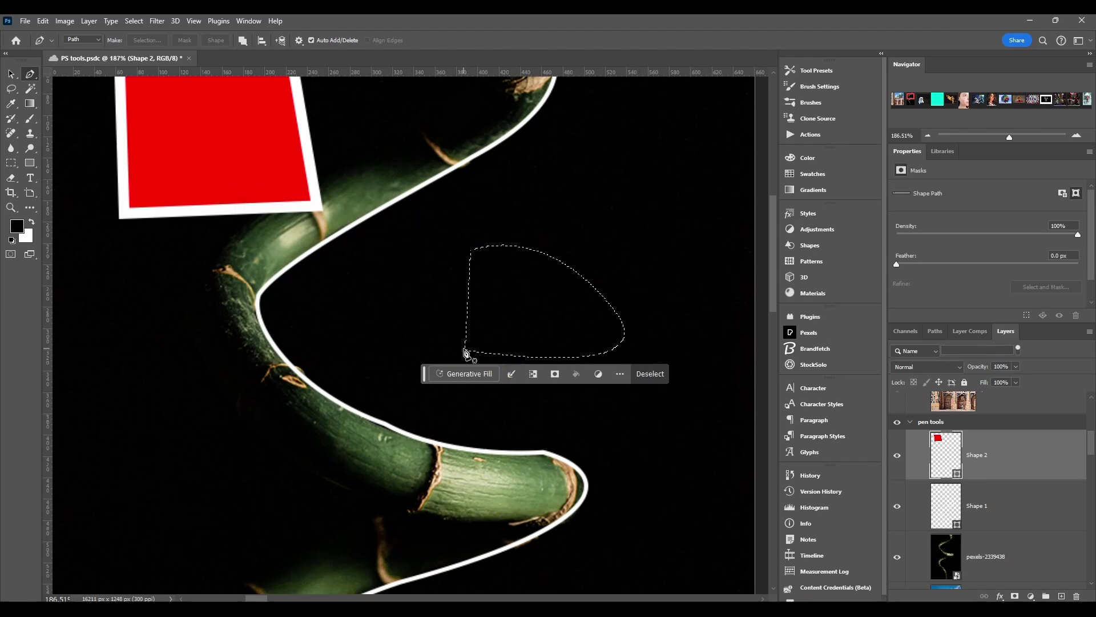
pyautogui.hotkey('ctrl', 'z')
# Step: Mask the church photo to the pediment path and drag its anchors outward to reveal more building
pyautogui.click(217, 43)
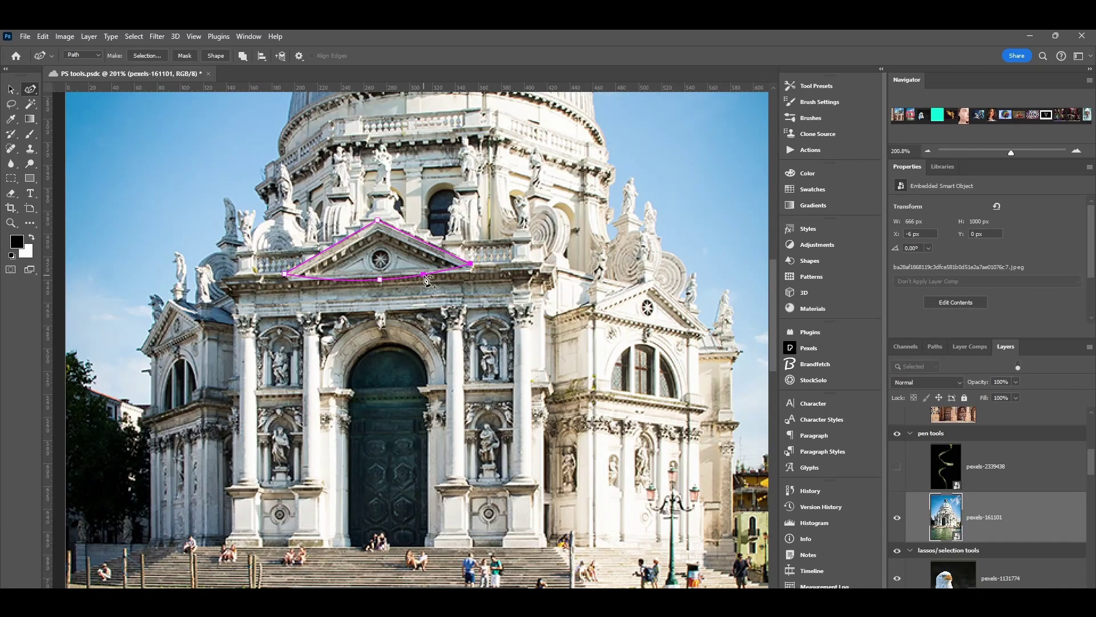
pyautogui.click(188, 57)
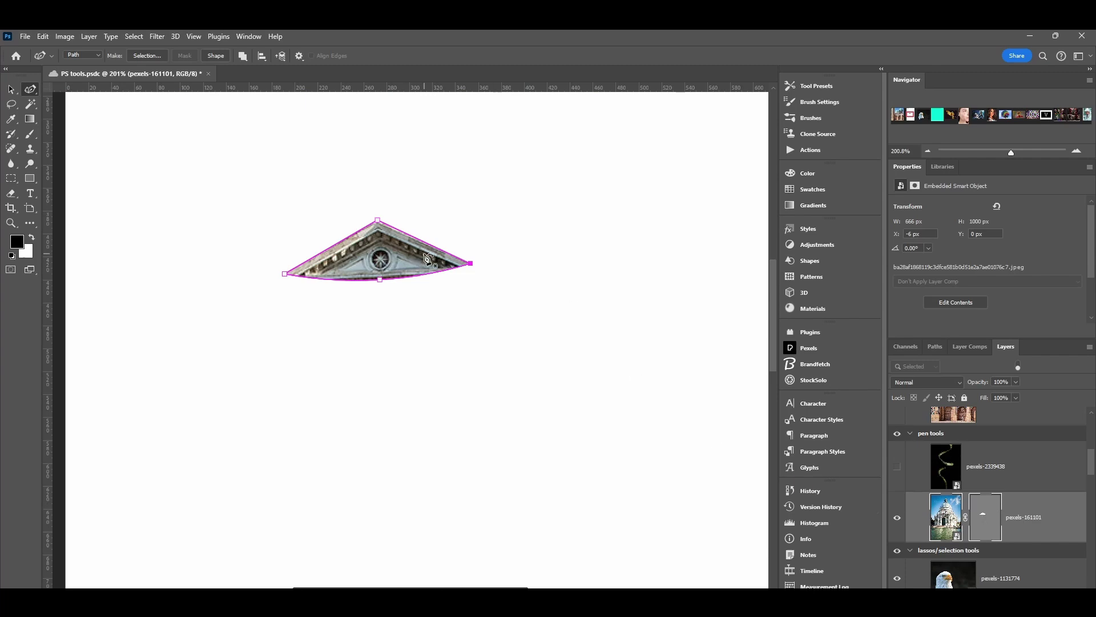
pyautogui.moveTo(377, 219); pyautogui.dragTo(350, 170)
pyautogui.moveTo(391, 286); pyautogui.dragTo(394, 330)
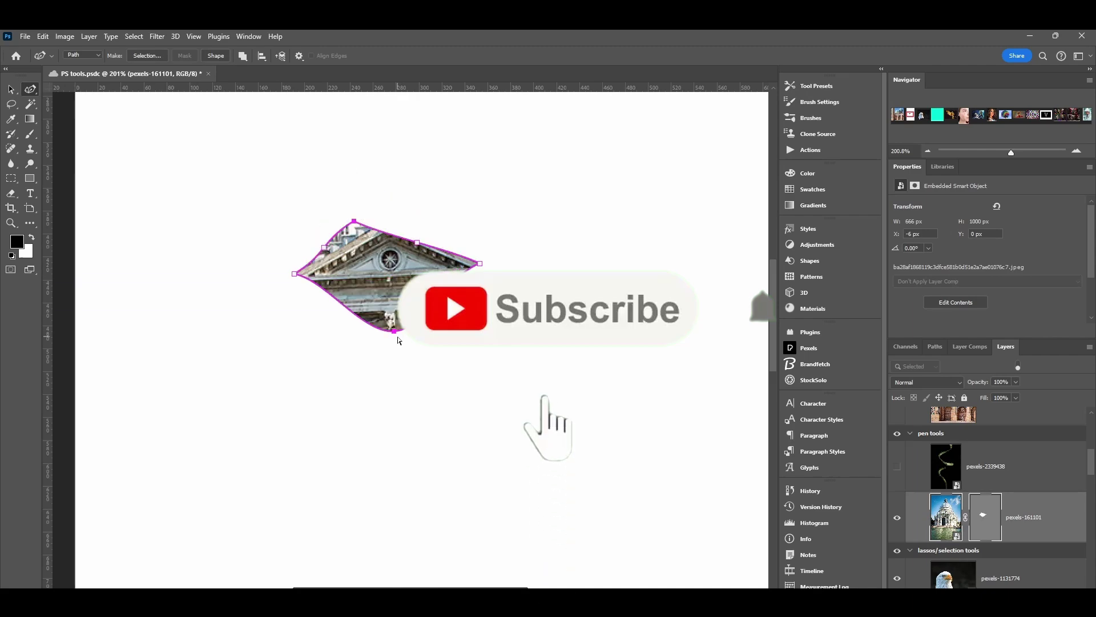
pyautogui.moveTo(417, 242); pyautogui.dragTo(451, 218)
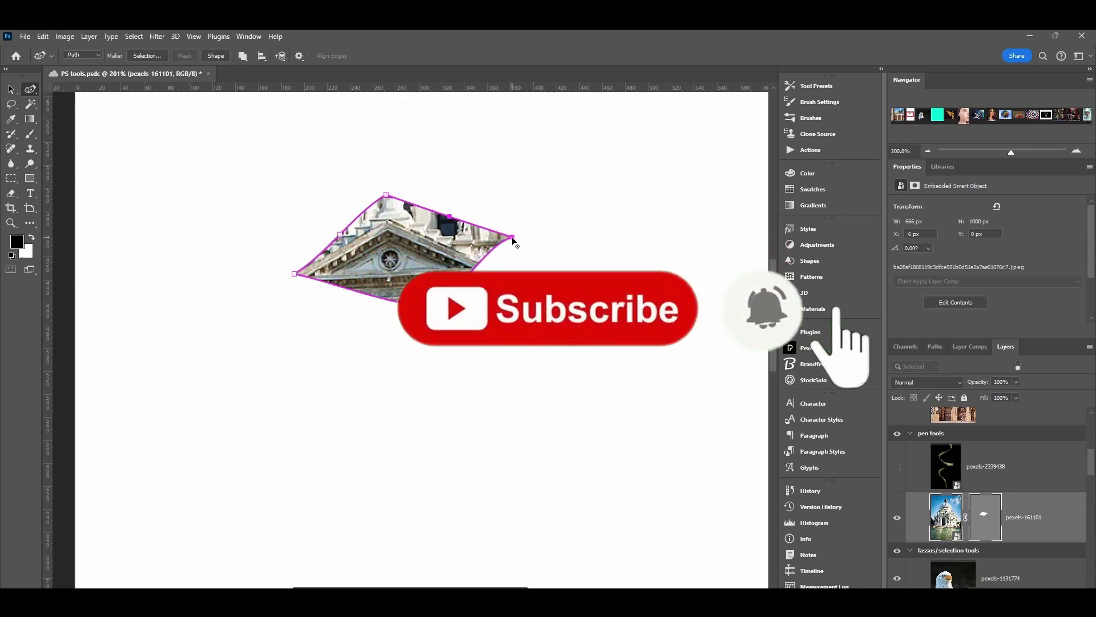
# Step: Toggle the right and bottom anchors between smooth and corner, and curve the upper-left edge
pyautogui.moveTo(512, 236); pyautogui.dragTo(519, 241)
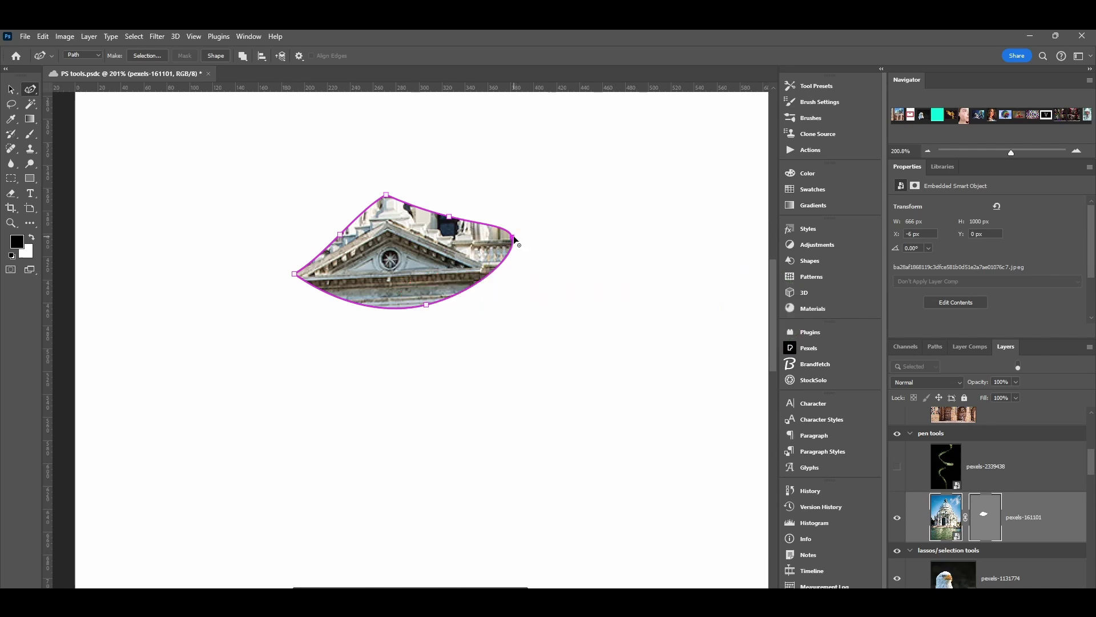
pyautogui.click(512, 235)
pyautogui.click(425, 305)
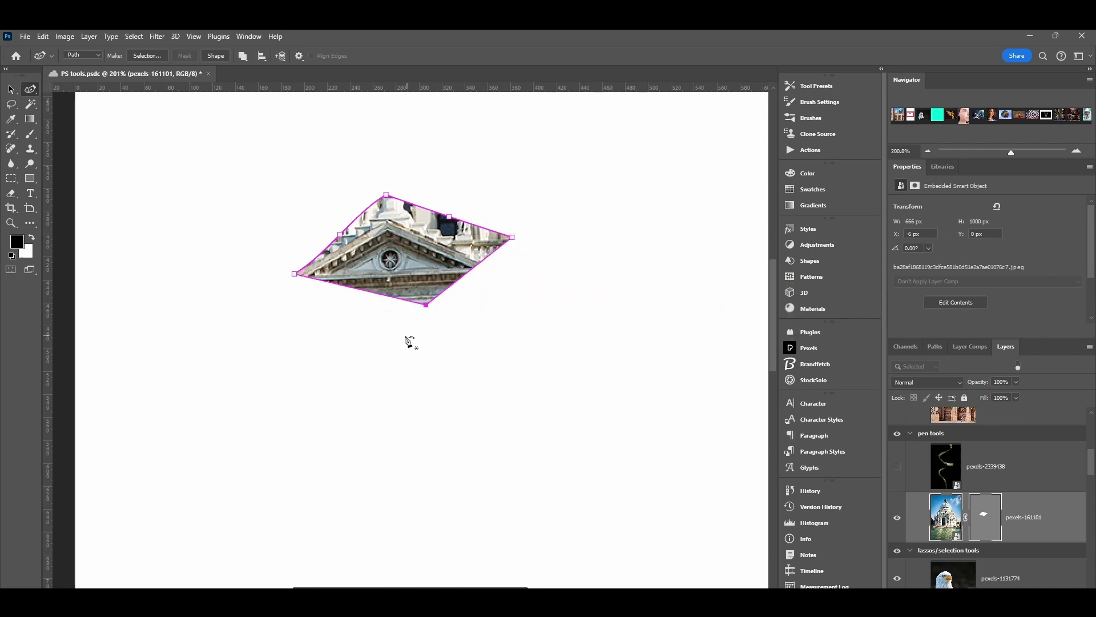
pyautogui.moveTo(341, 238); pyautogui.dragTo(365, 172)
# Step: Select the vector mask and view it in the Paths panel
pyautogui.click(993, 521)
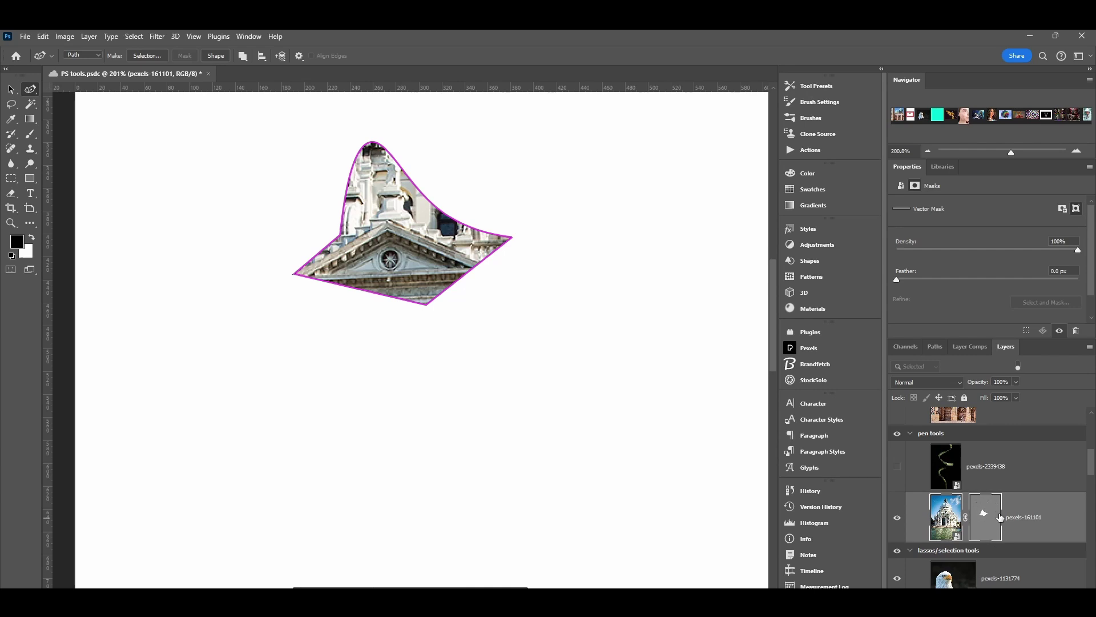
pyautogui.click(935, 347)
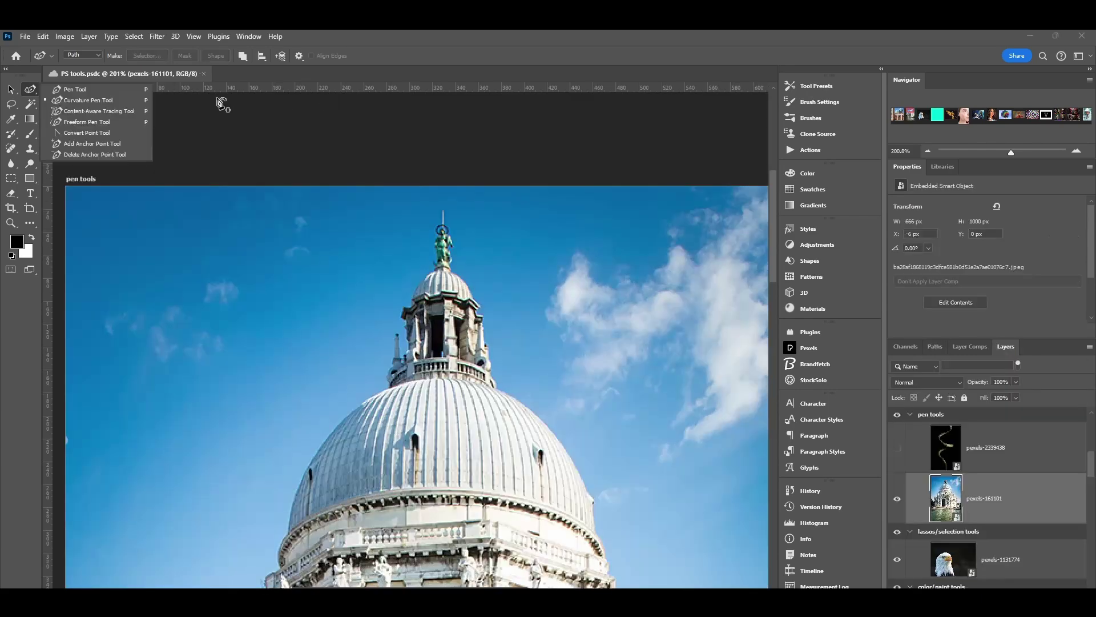
pyautogui.click(31, 82)
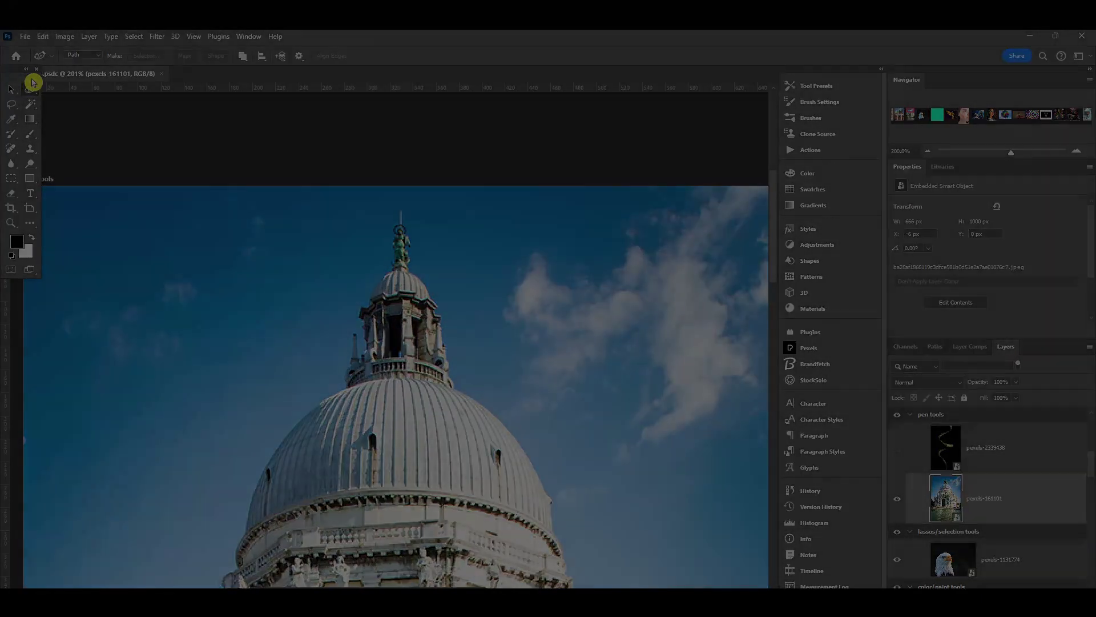